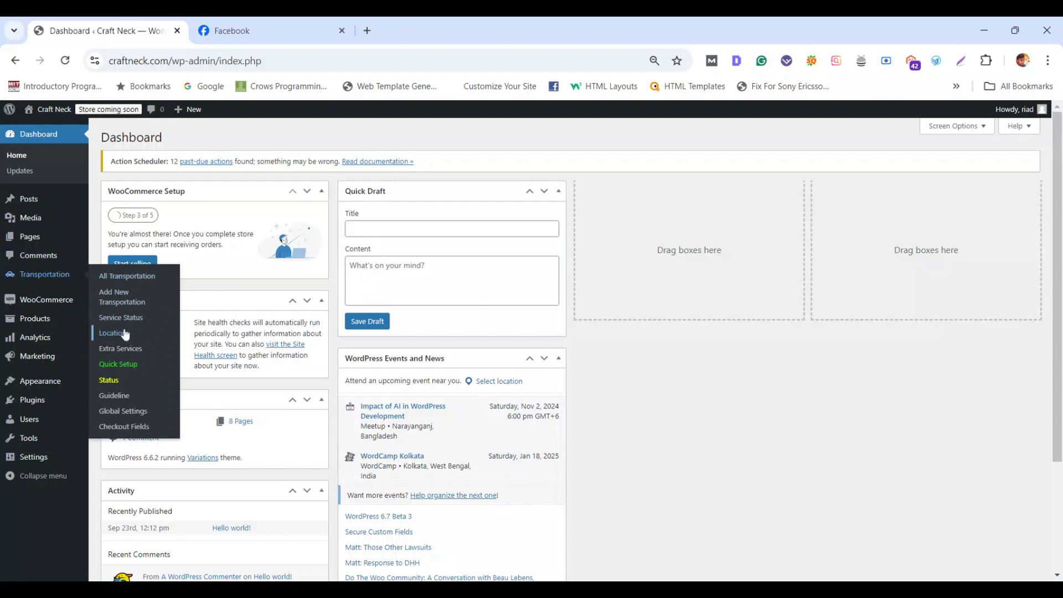
Upload the ecab-taxi-booking-manager-pro.zip file as a new WordPress plugin, install it and activate it
click(129, 416)
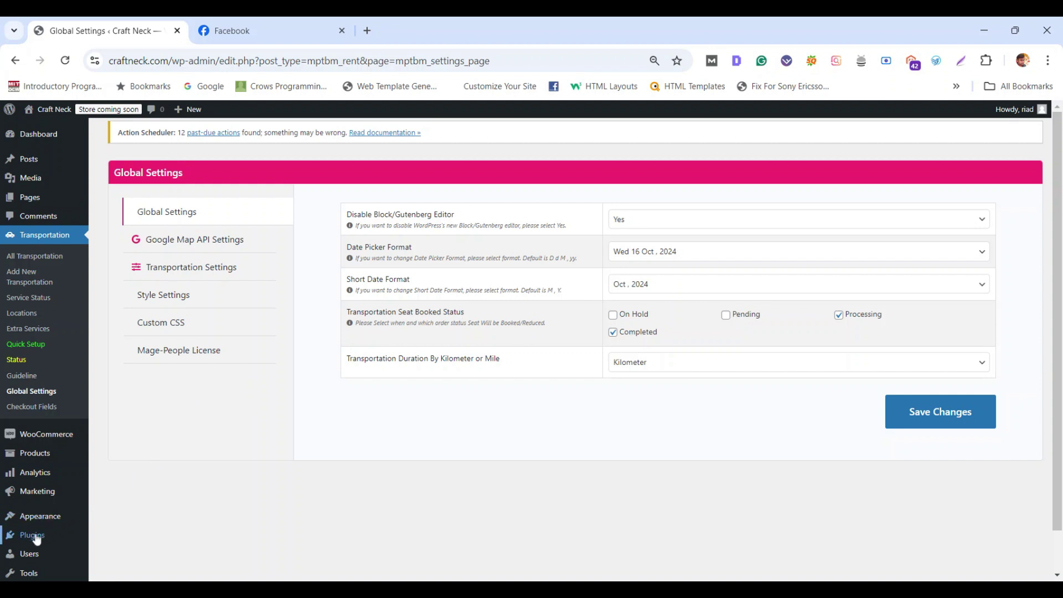
mouse_move(36, 537)
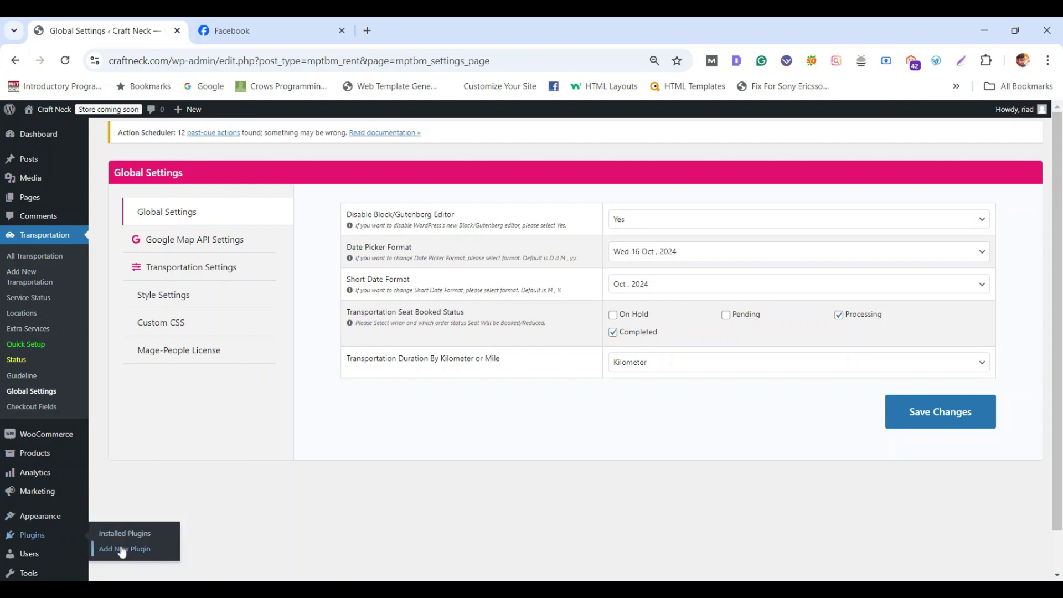
click(123, 549)
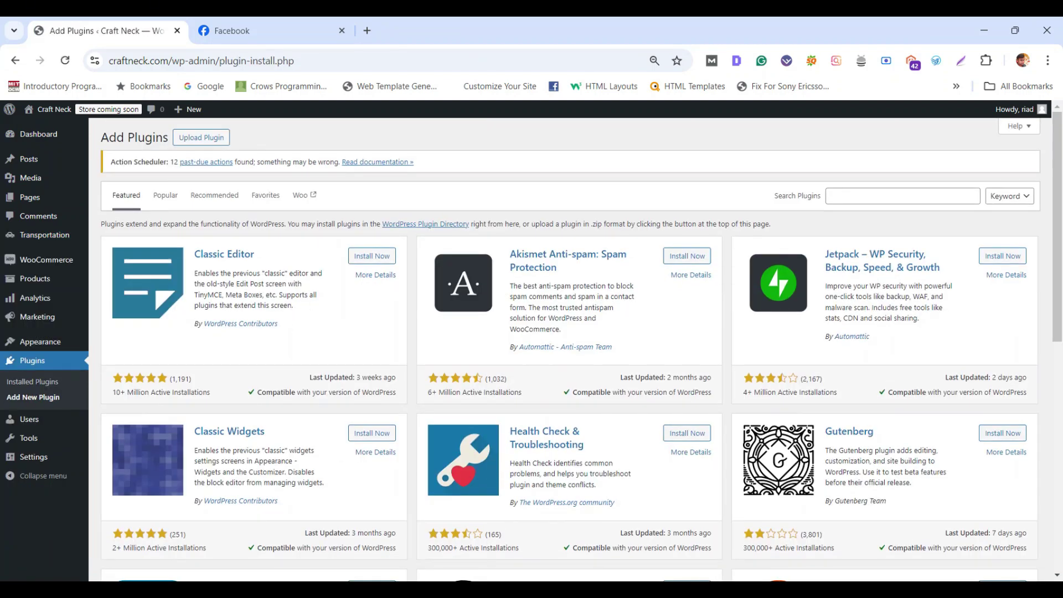
click(195, 139)
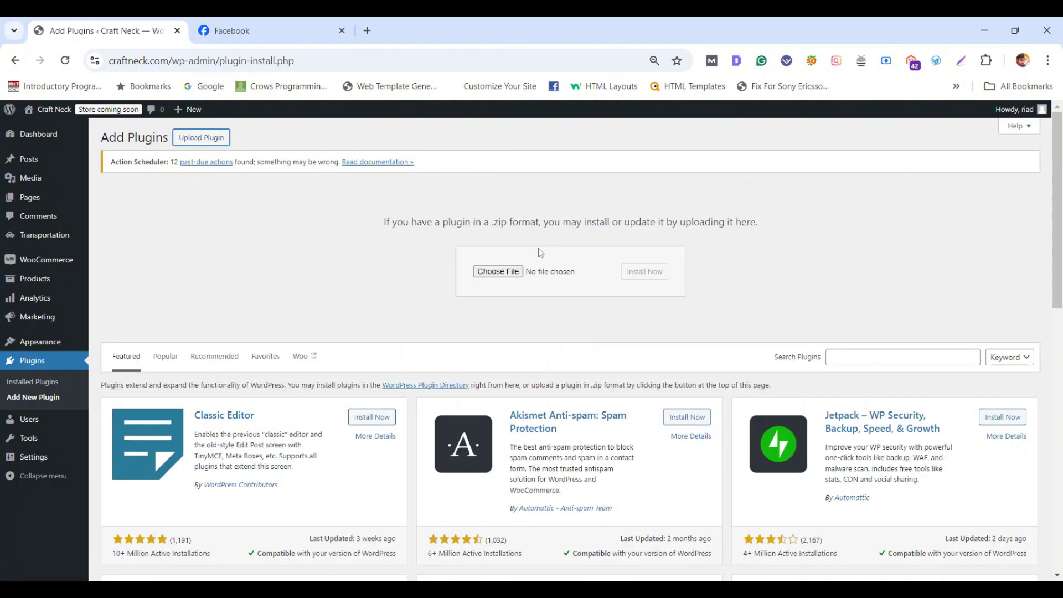
click(508, 274)
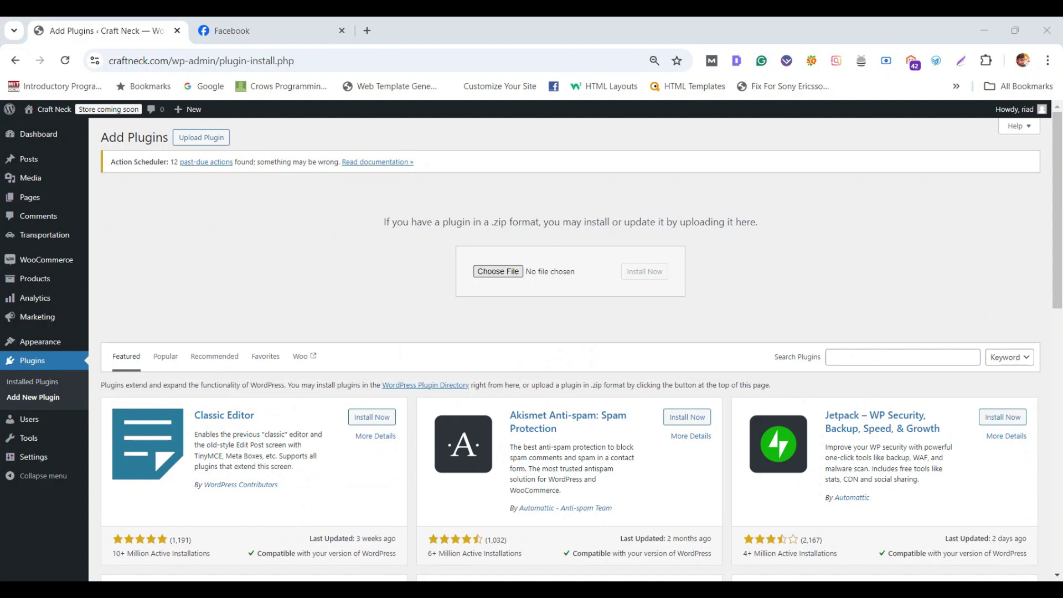
key(Return)
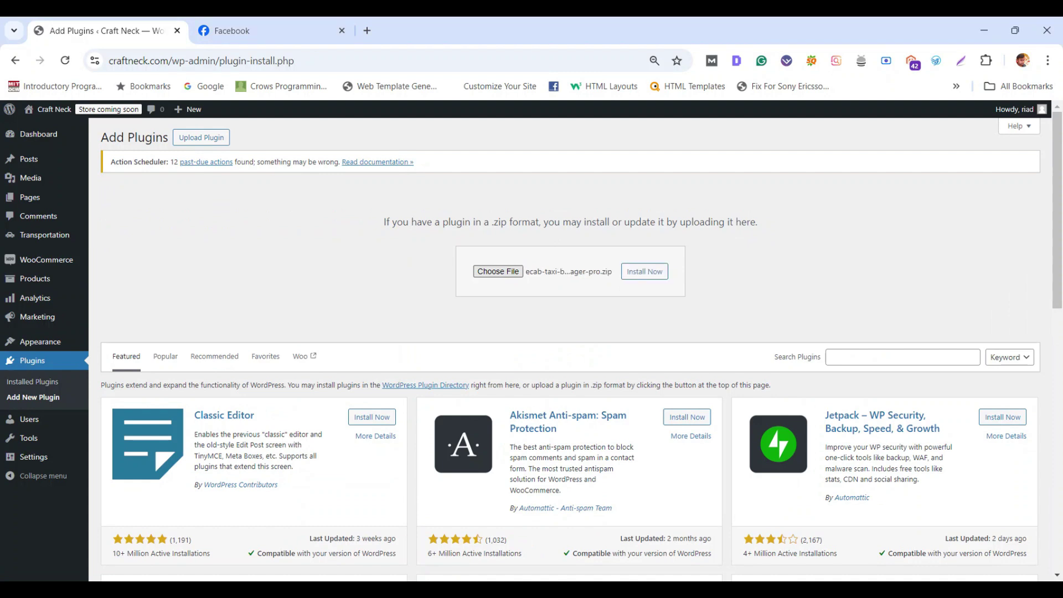
click(653, 281)
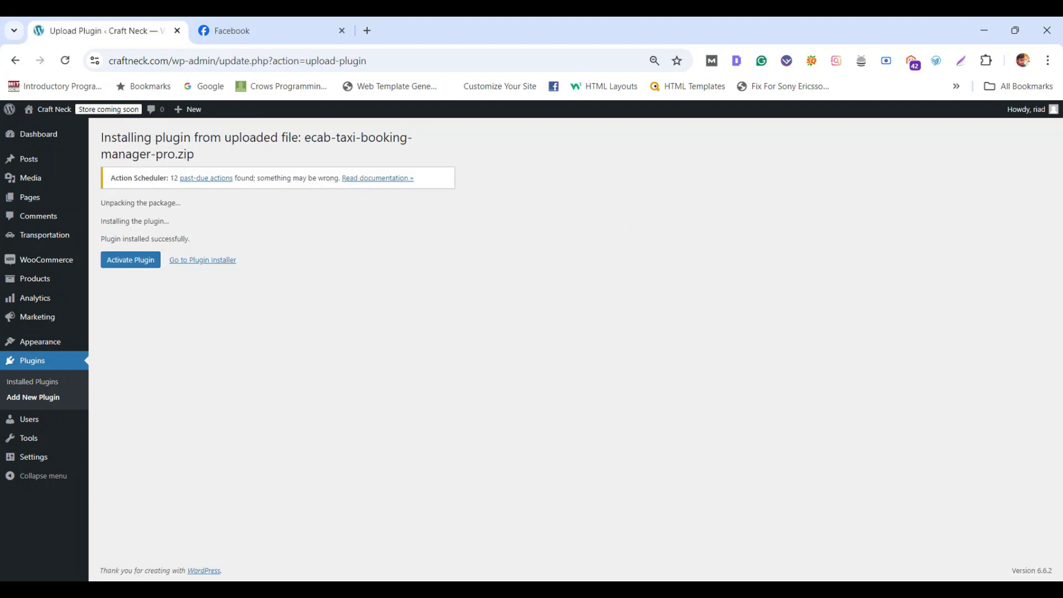
click(135, 268)
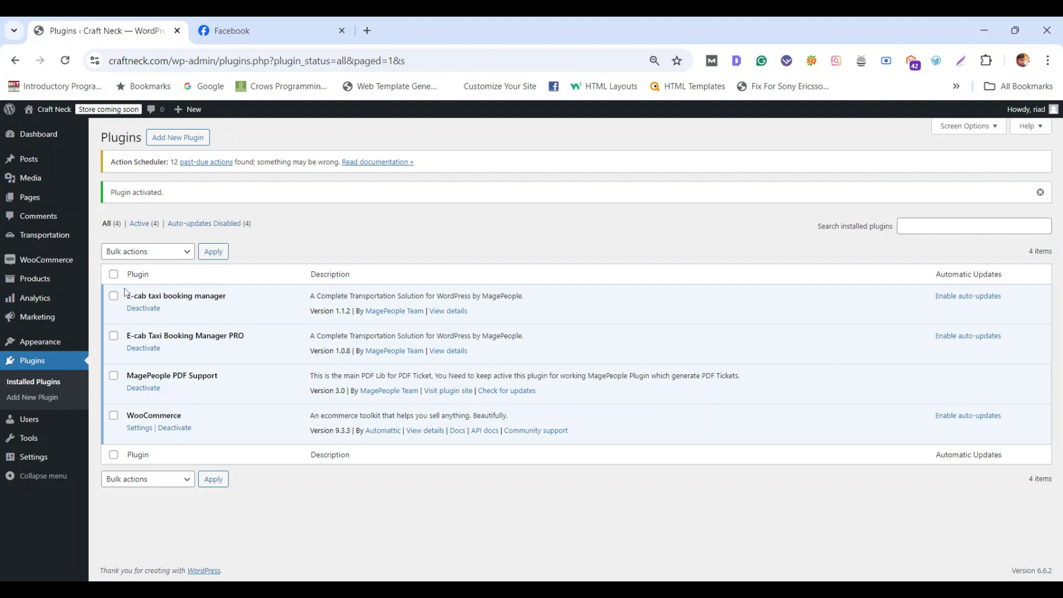
Look over the Transportation plugin's Global Settings sections, and return to the dashboard
mouse_move(59, 242)
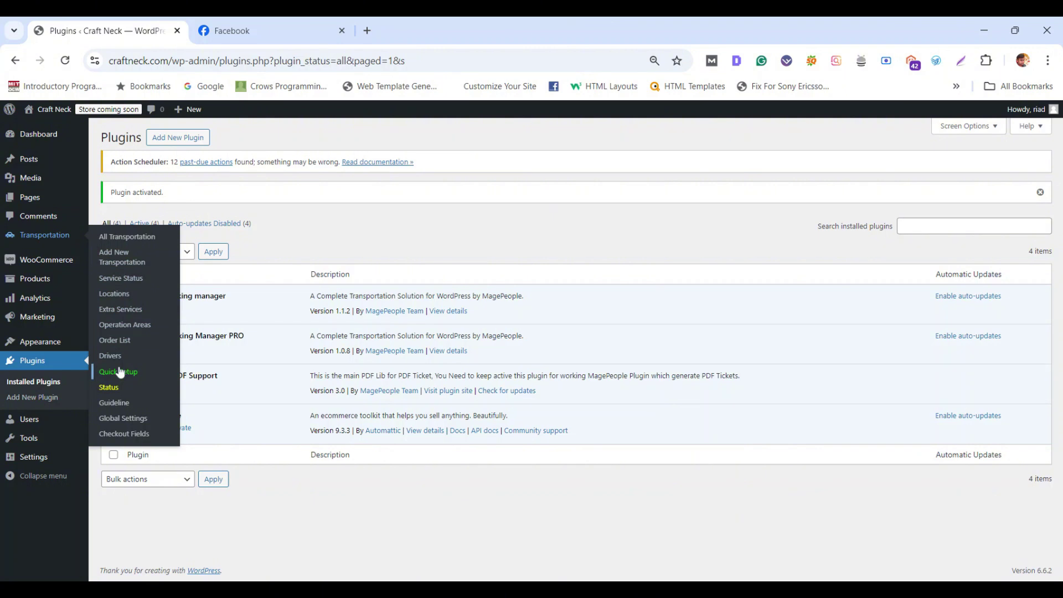
click(125, 421)
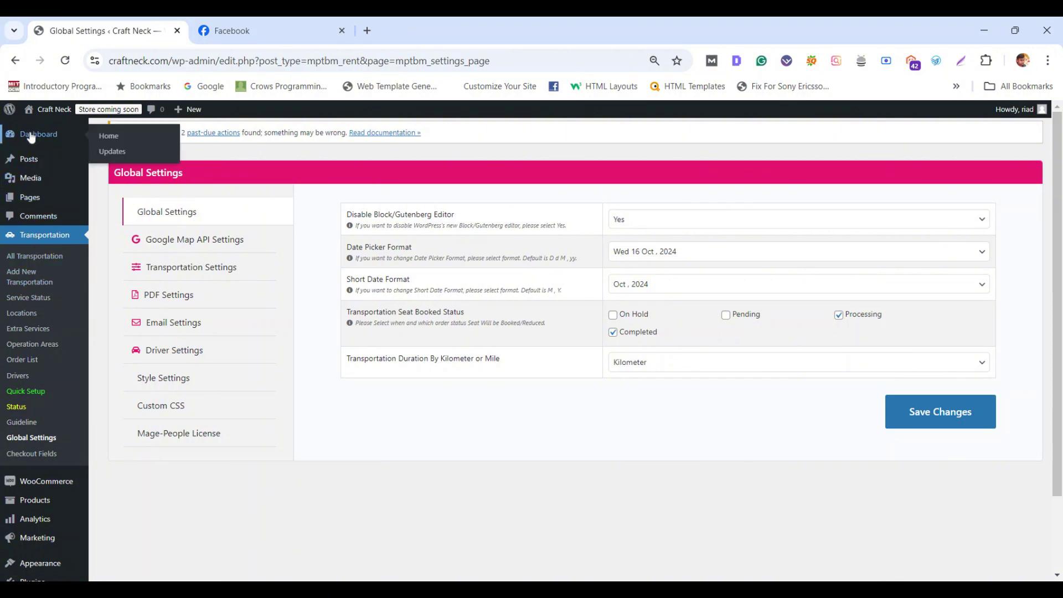
click(31, 138)
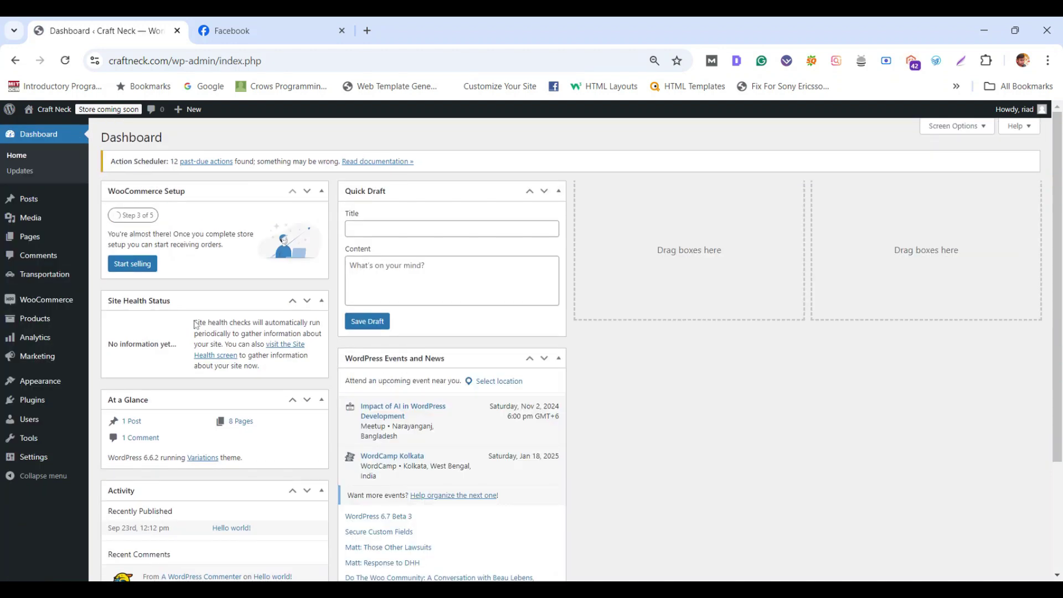
Upload the ecab-taxi-booking-manager-calendar-addon.zip file as a new plugin, install it and activate it
mouse_move(47, 410)
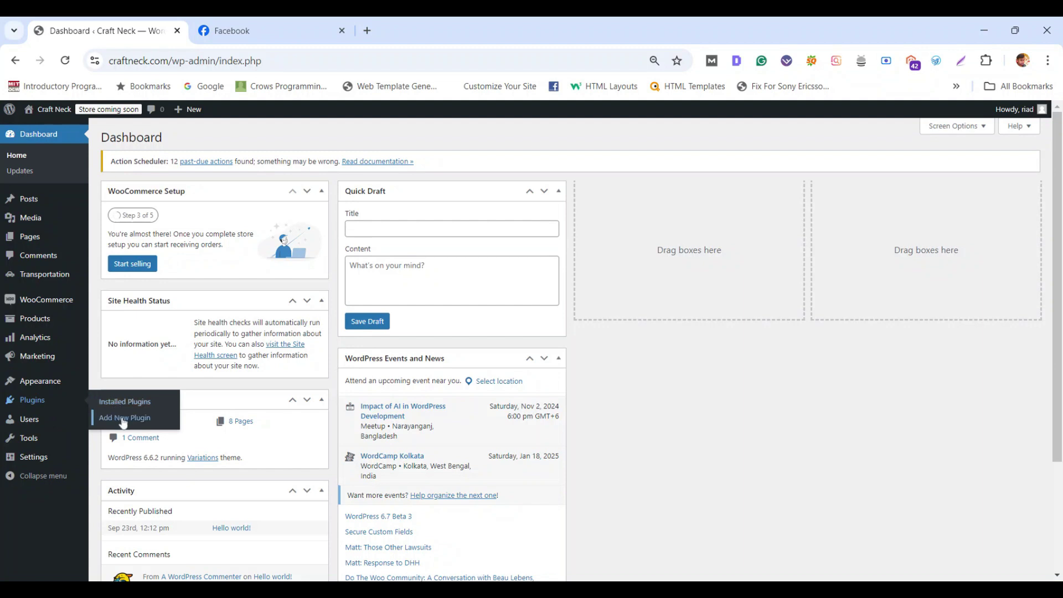
click(124, 419)
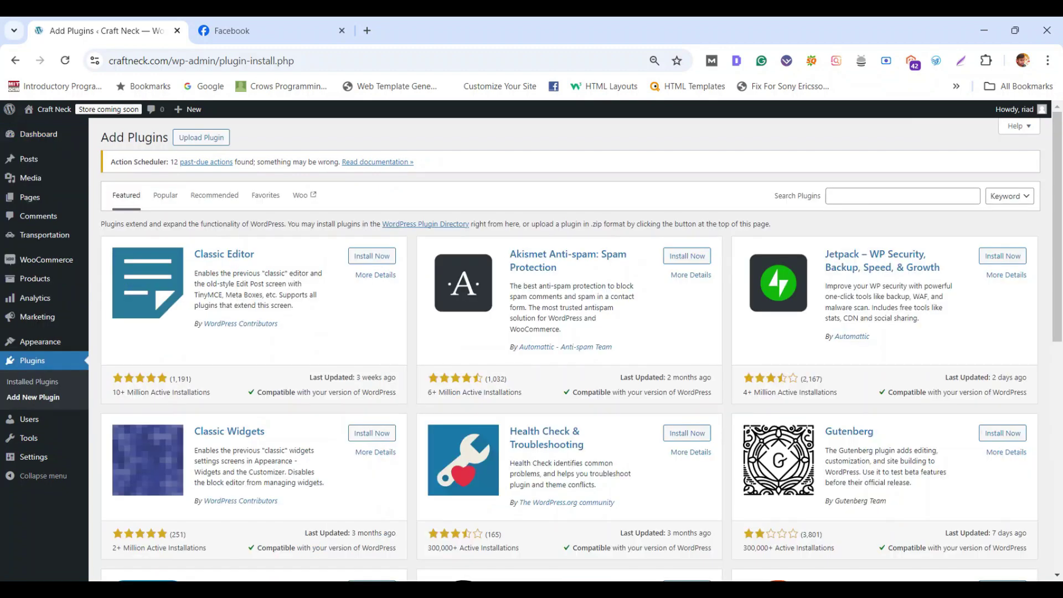
click(221, 143)
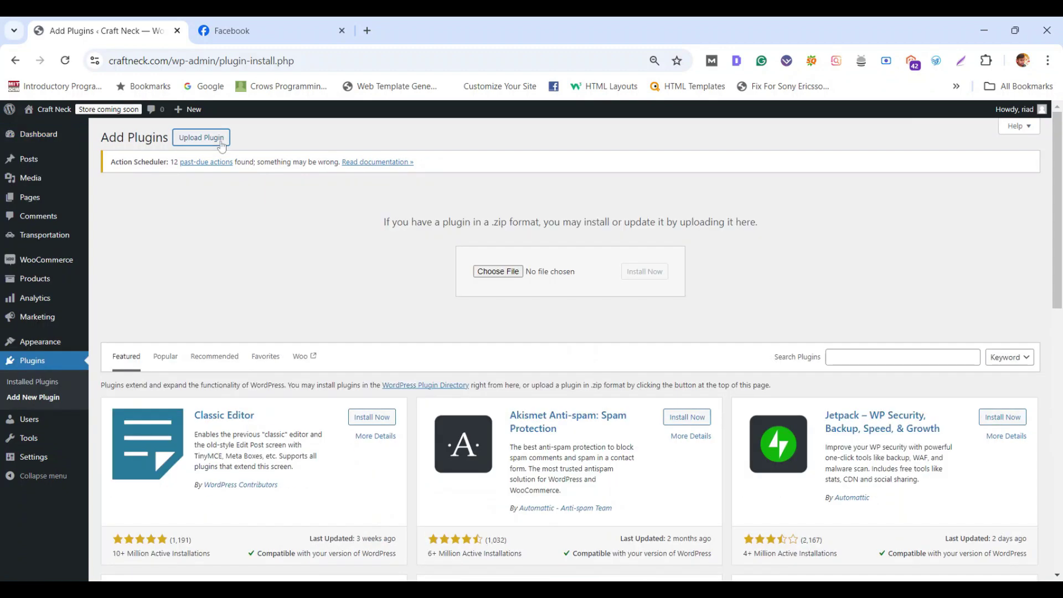
click(499, 271)
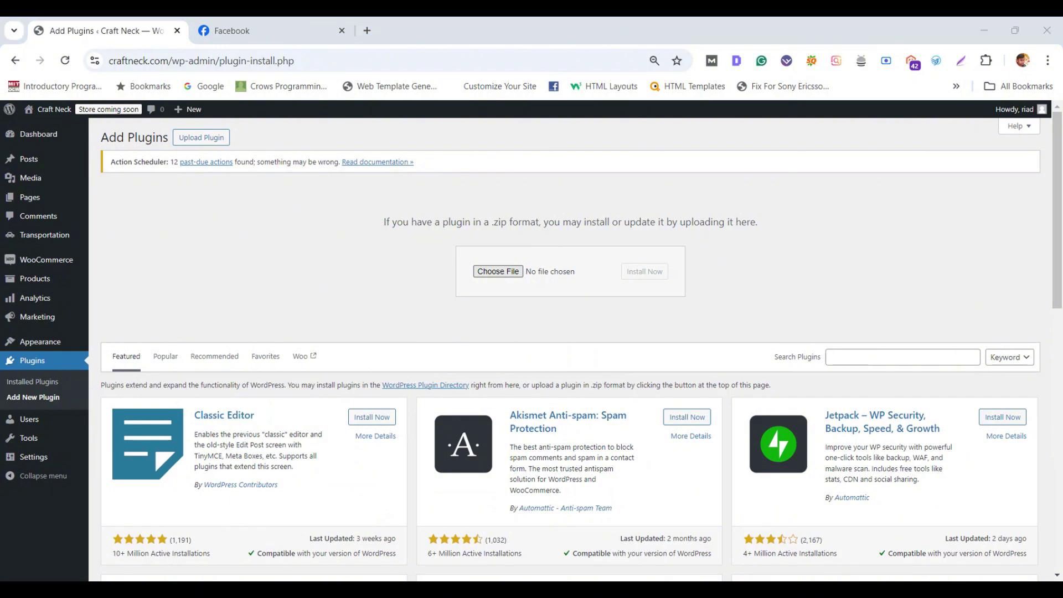
key(Return)
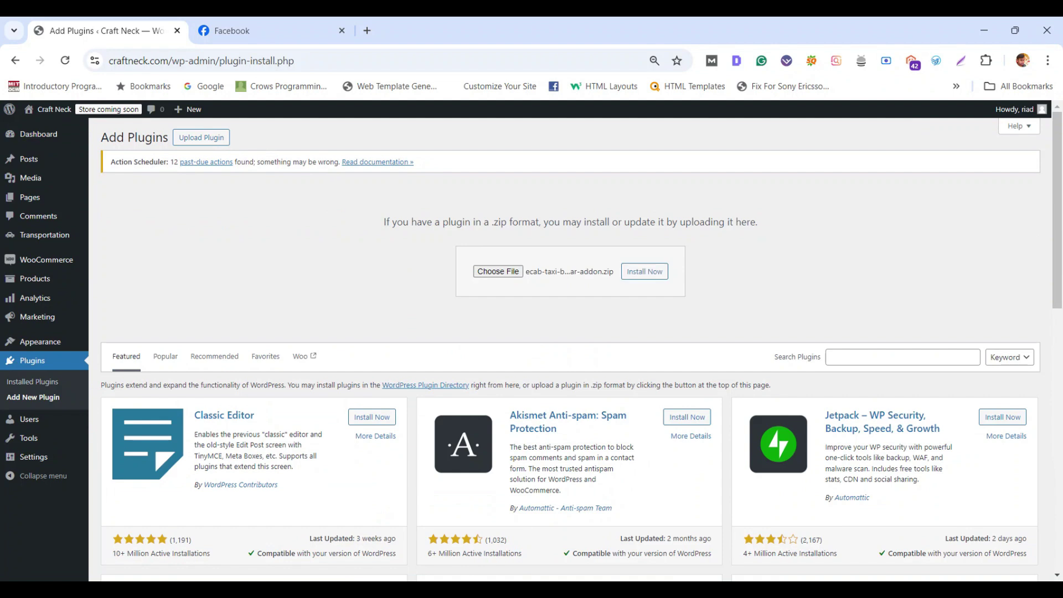
click(650, 275)
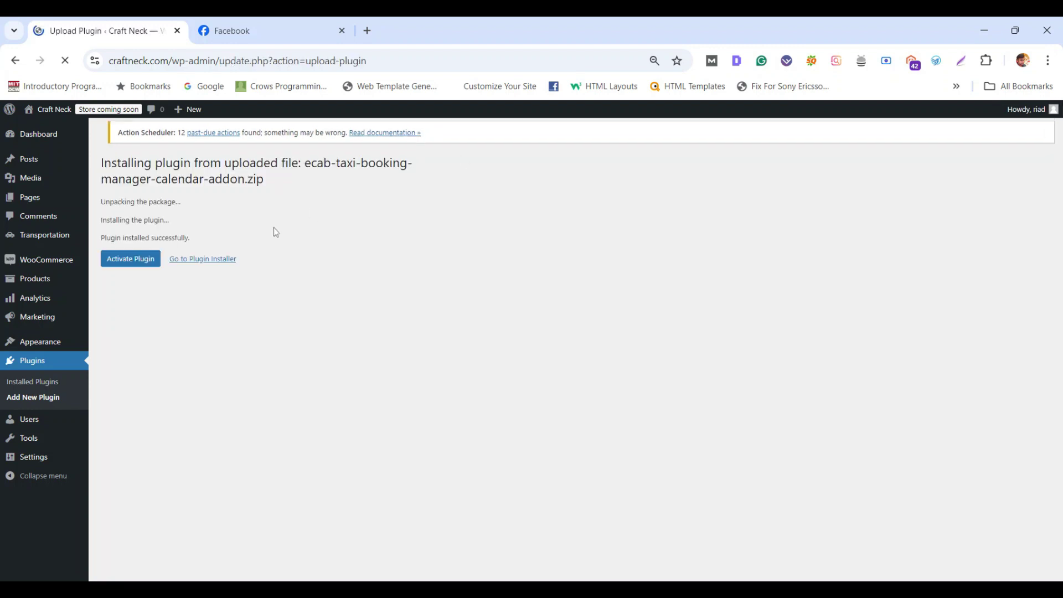
click(133, 259)
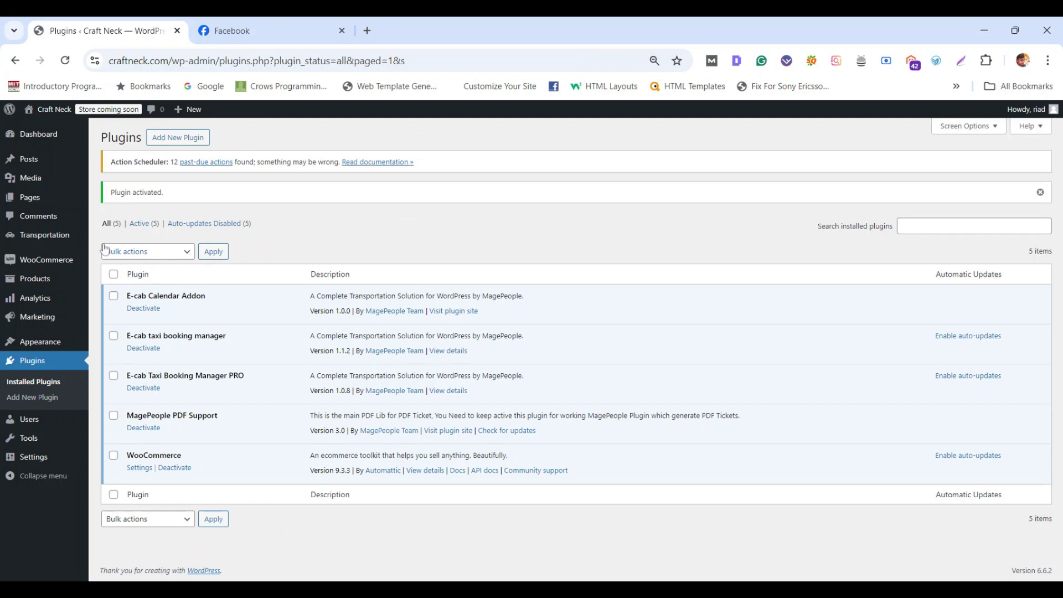
Open the Transportation plugin's Google Calendar page and look through its Calendar Settings and Calendar View sections
mouse_move(58, 240)
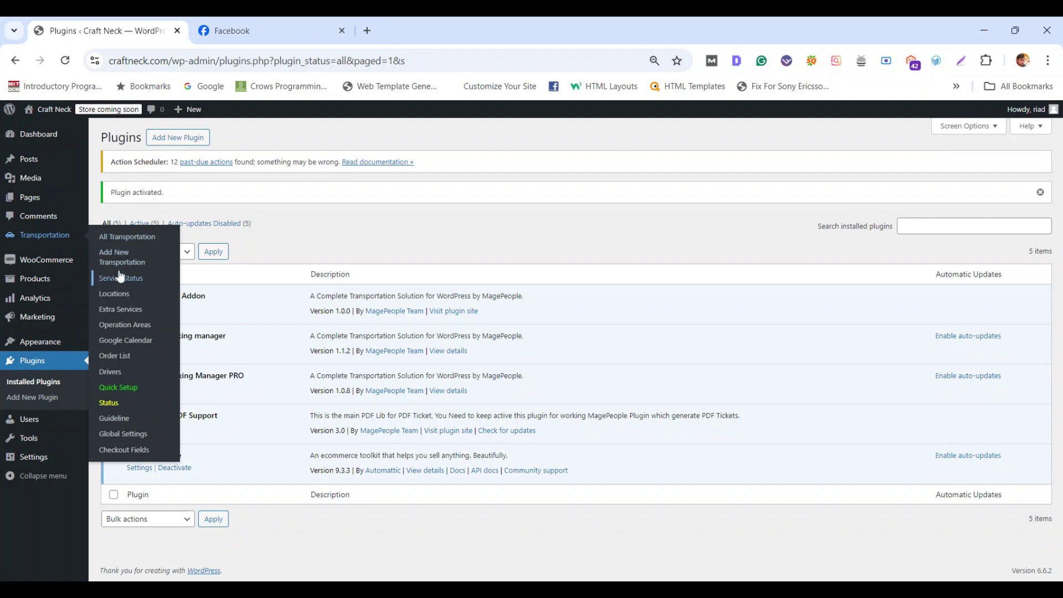
click(126, 341)
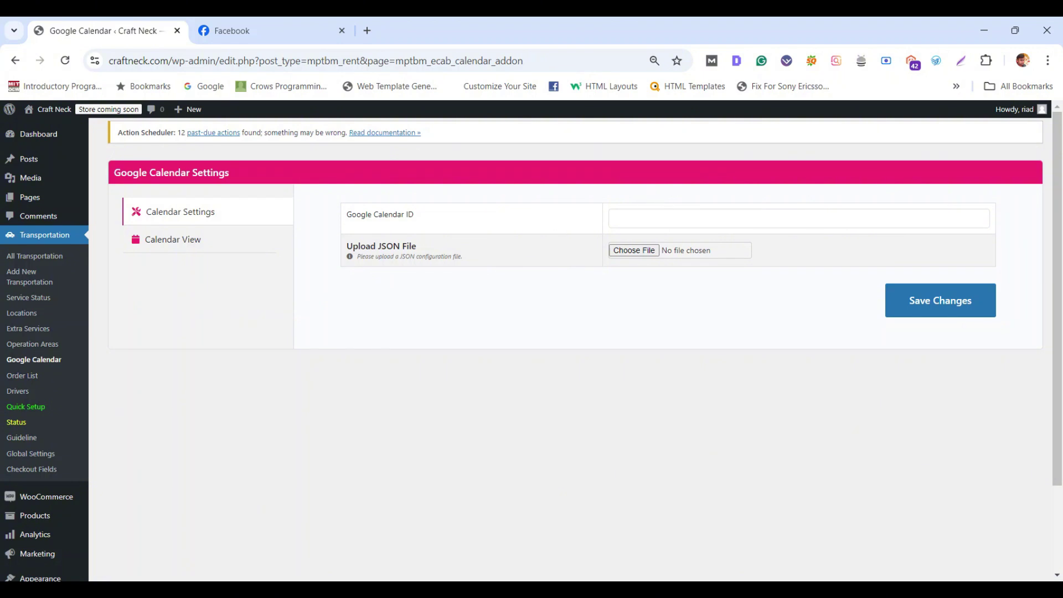
click(800, 218)
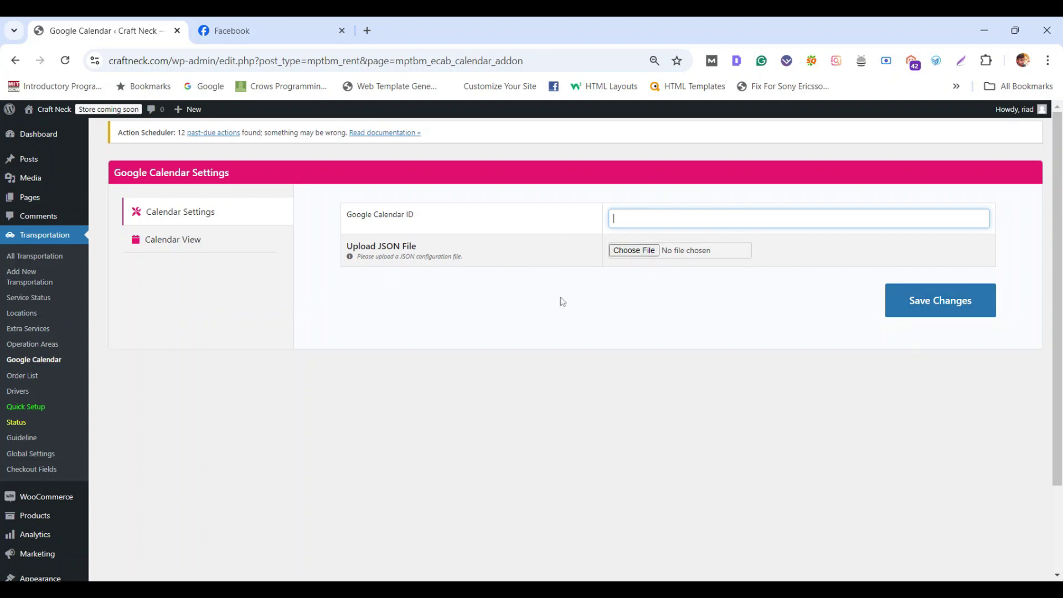
click(187, 246)
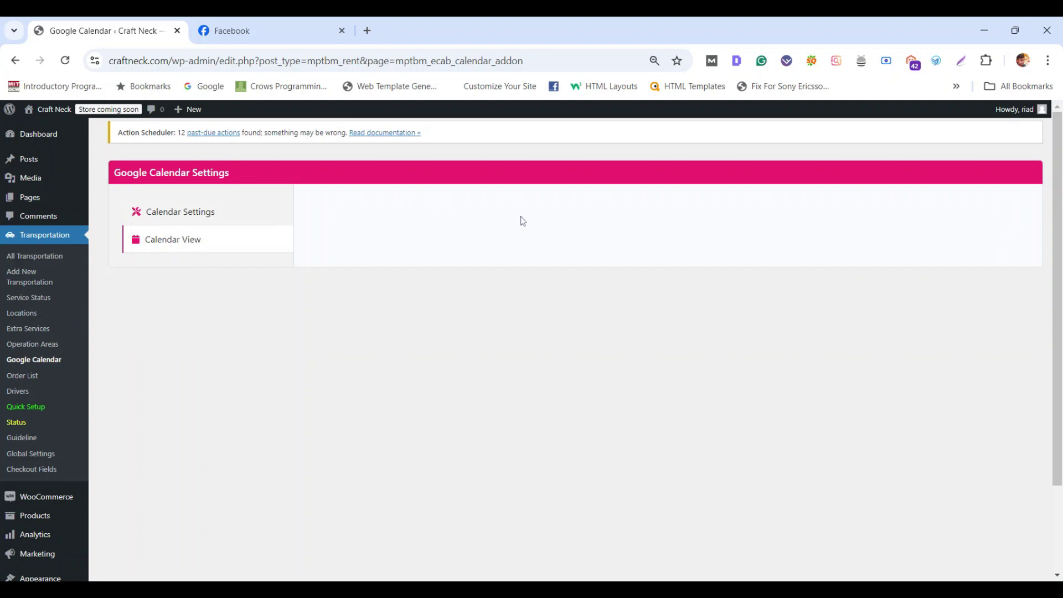
click(207, 212)
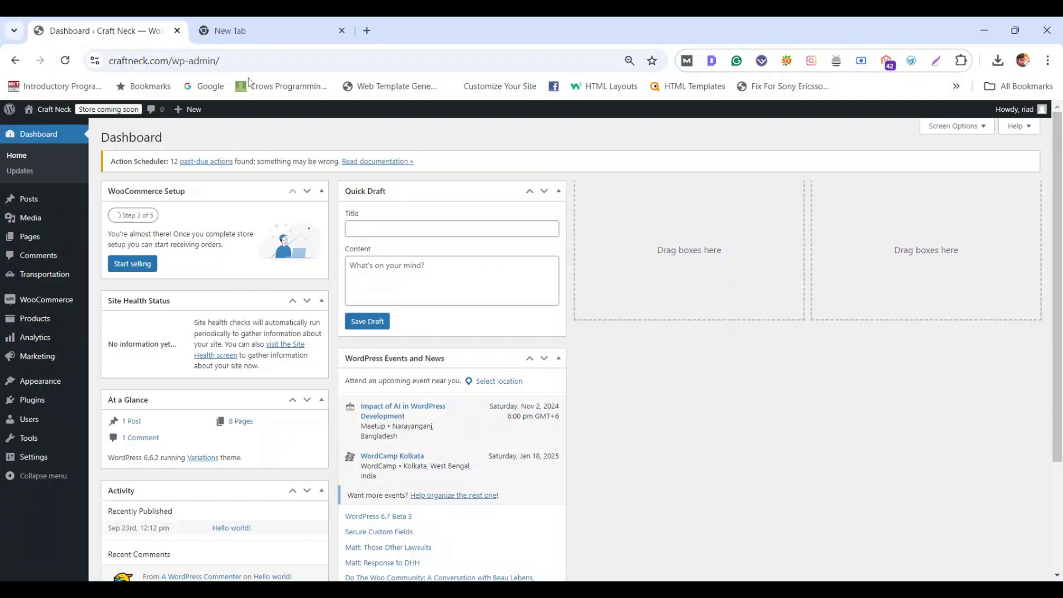
In the other browser tab, search Google for "google cloud", open the Google Cloud console and dismiss the project deletion notice
click(283, 23)
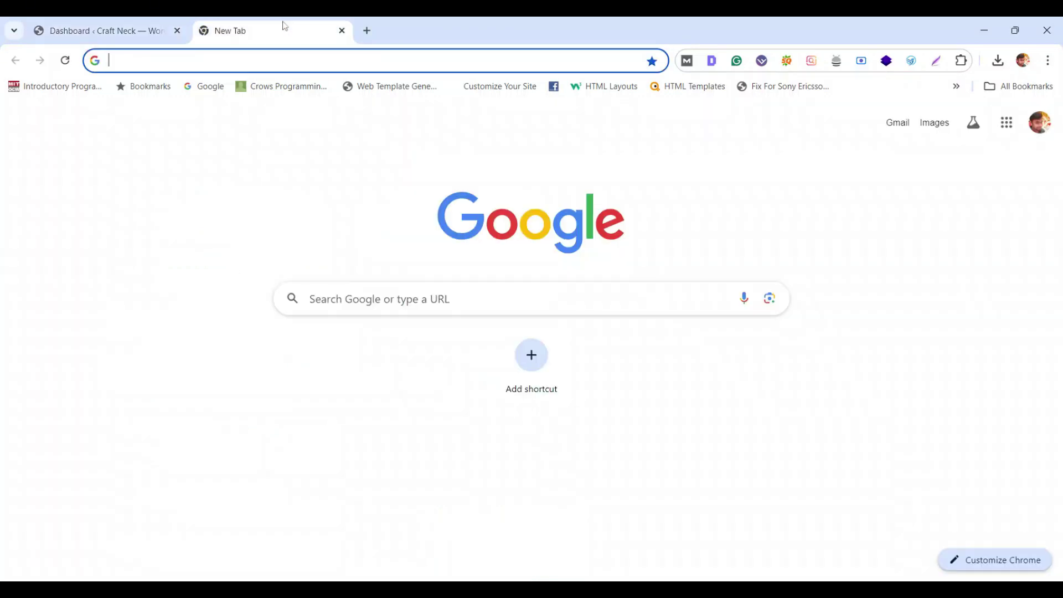
text(g)
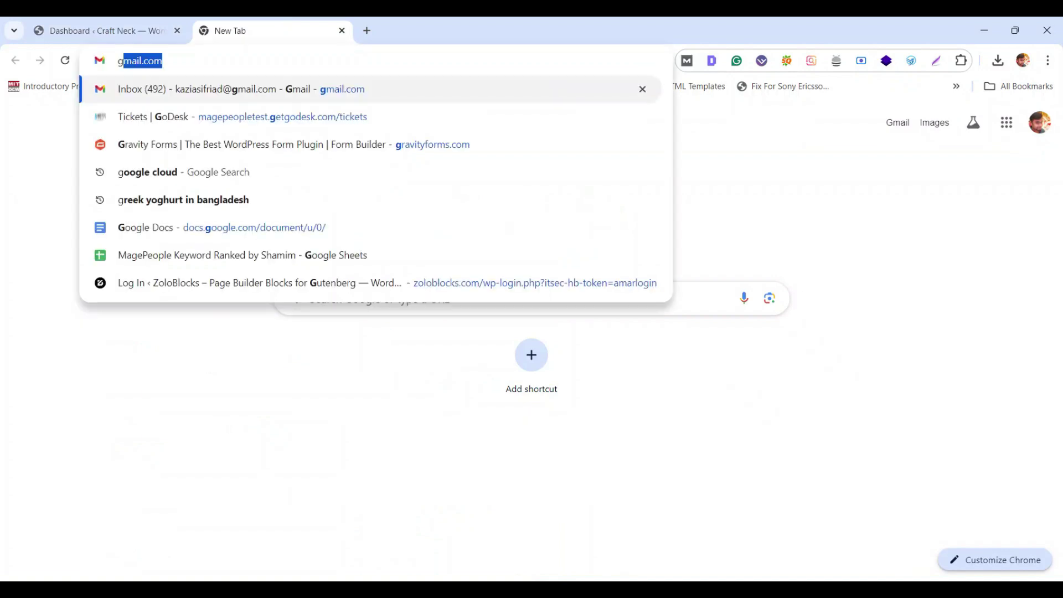
text(oogle cloud)
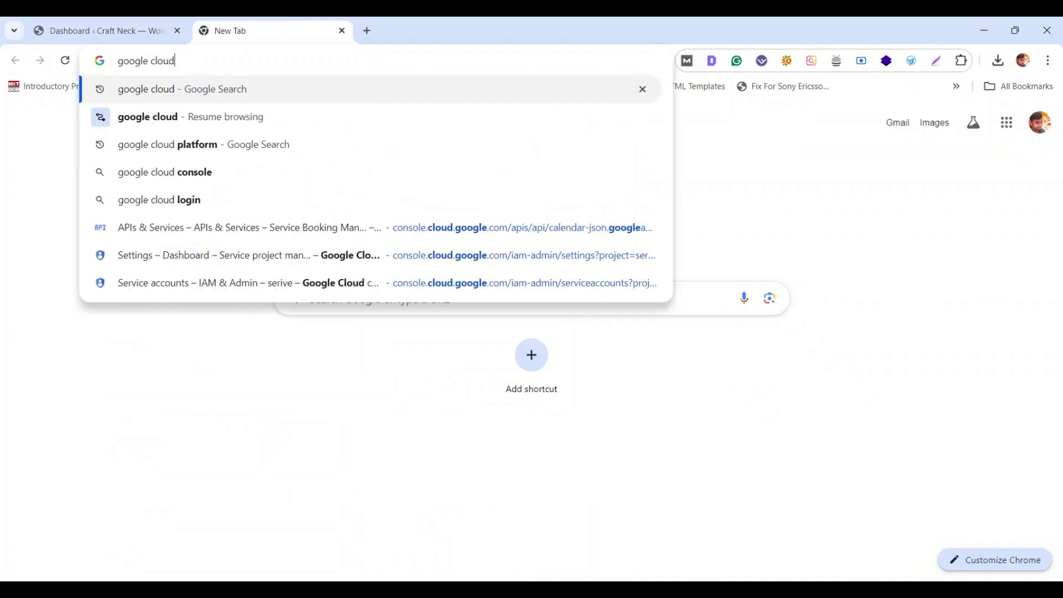
key(Return)
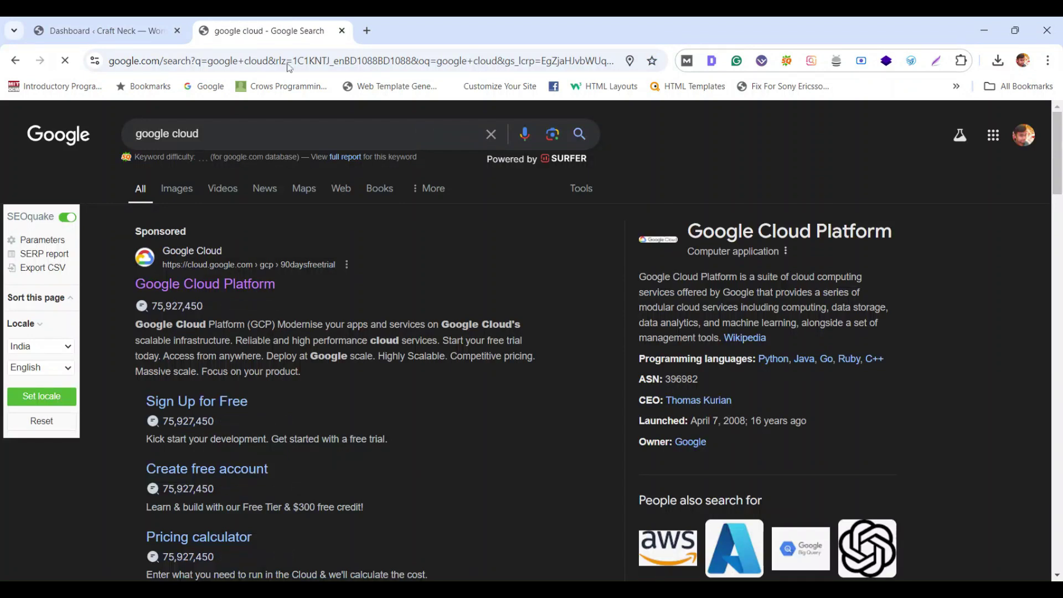
click(253, 289)
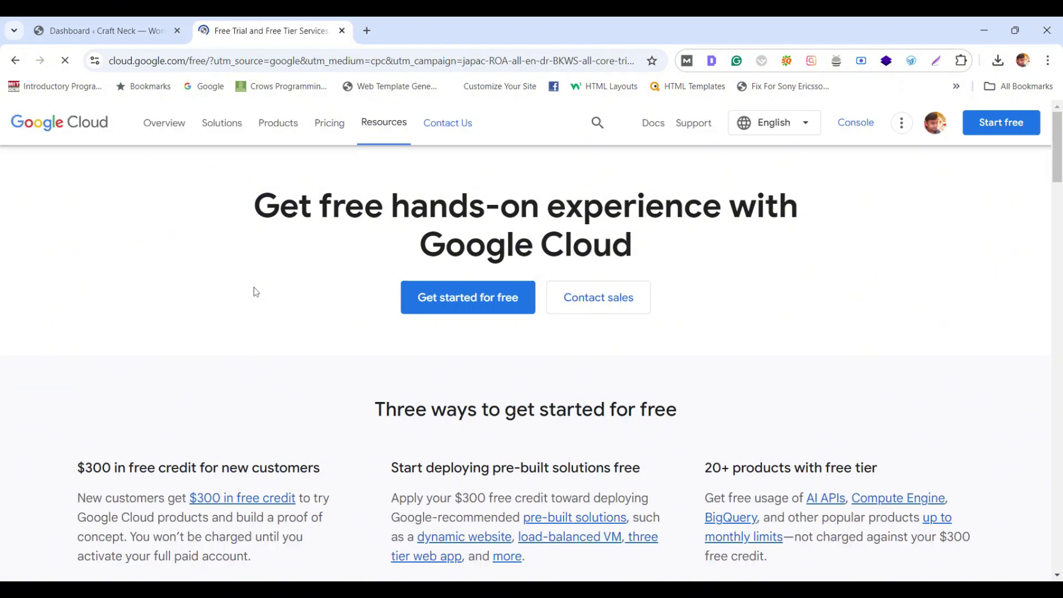
click(863, 129)
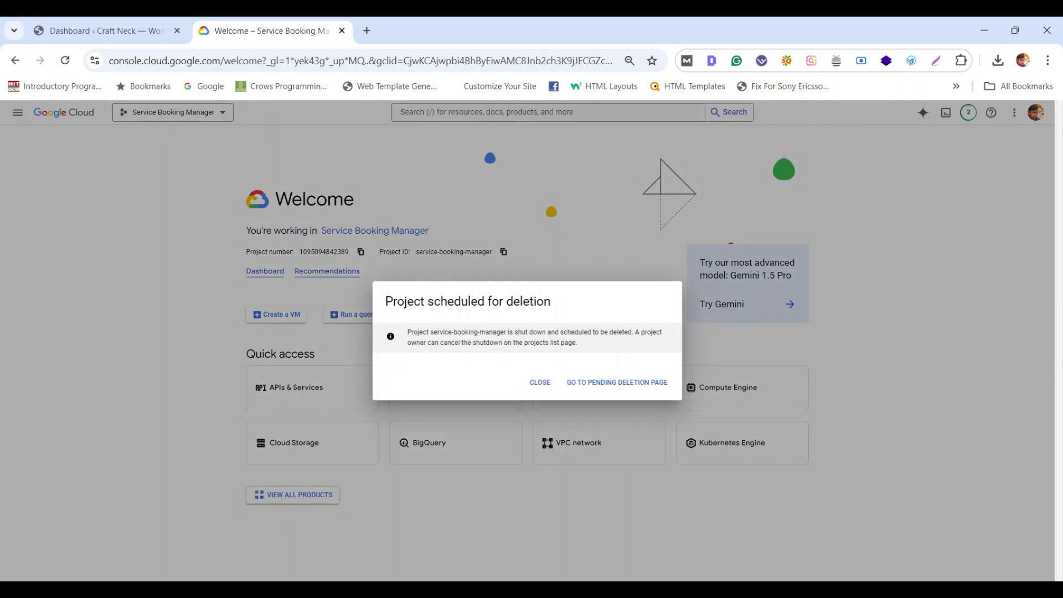
click(540, 382)
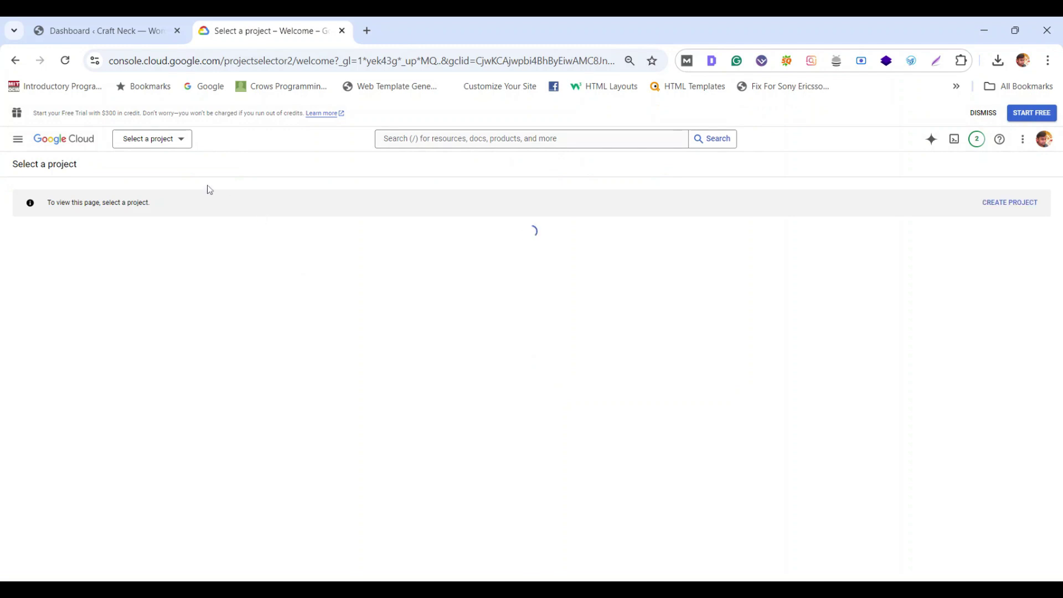
Create a new Google Cloud project named "Taxi Booking Calendar" with no organization
click(183, 145)
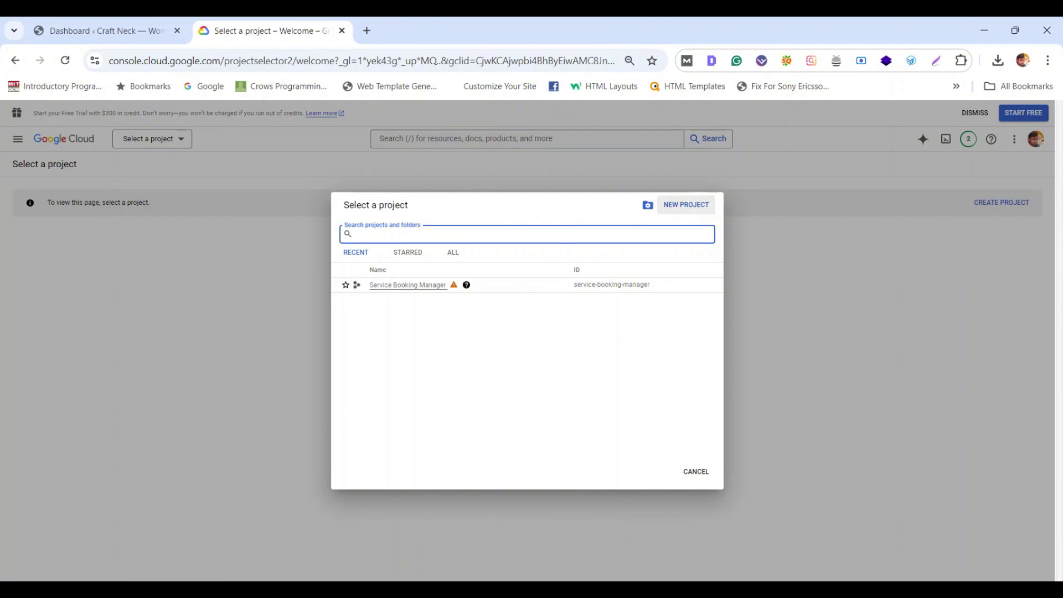
click(691, 208)
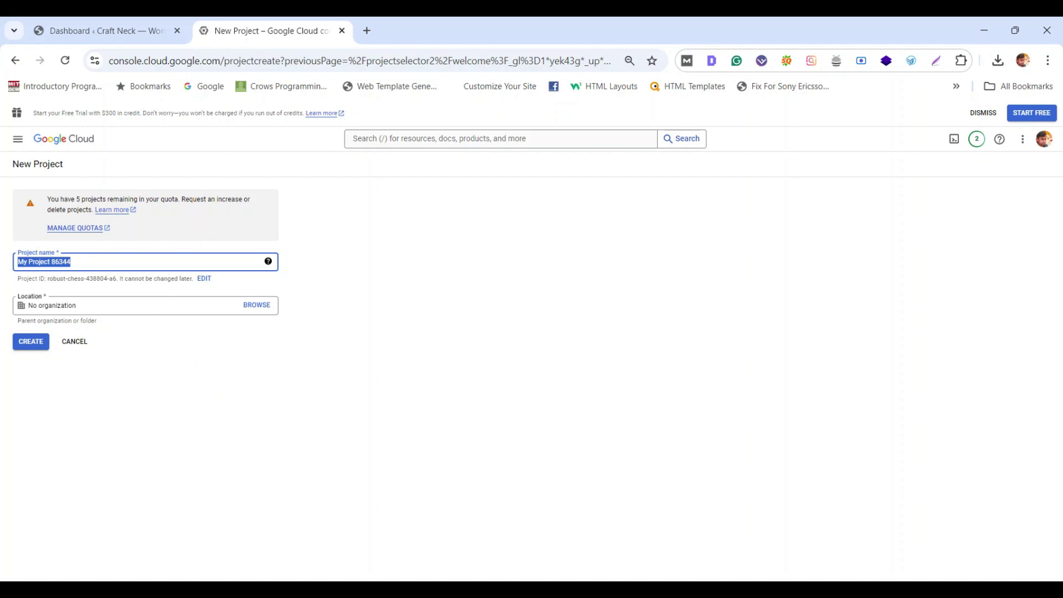
text(TAXi)
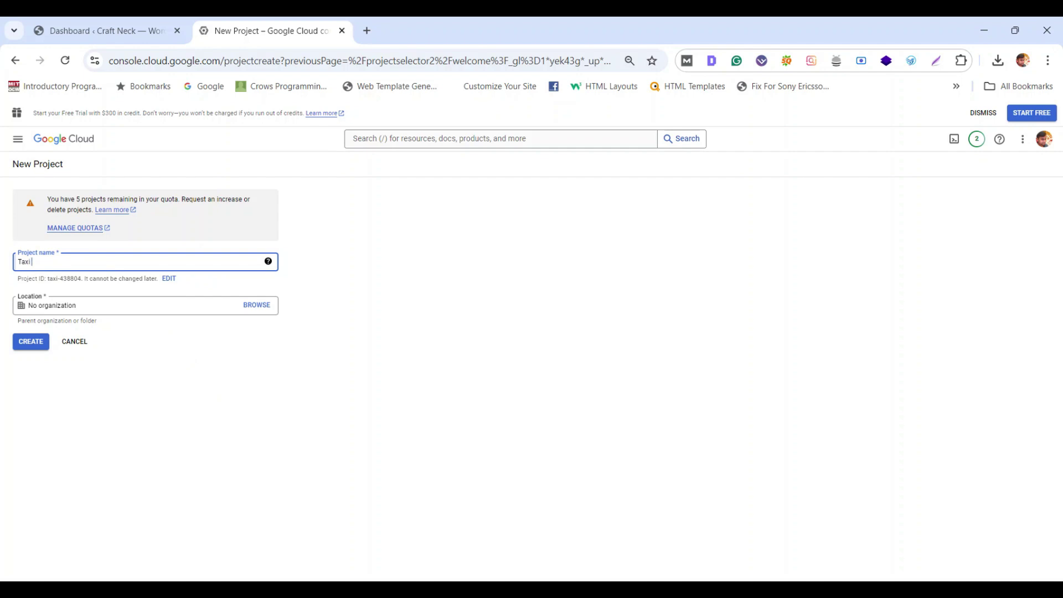
text( Booking Calendar)
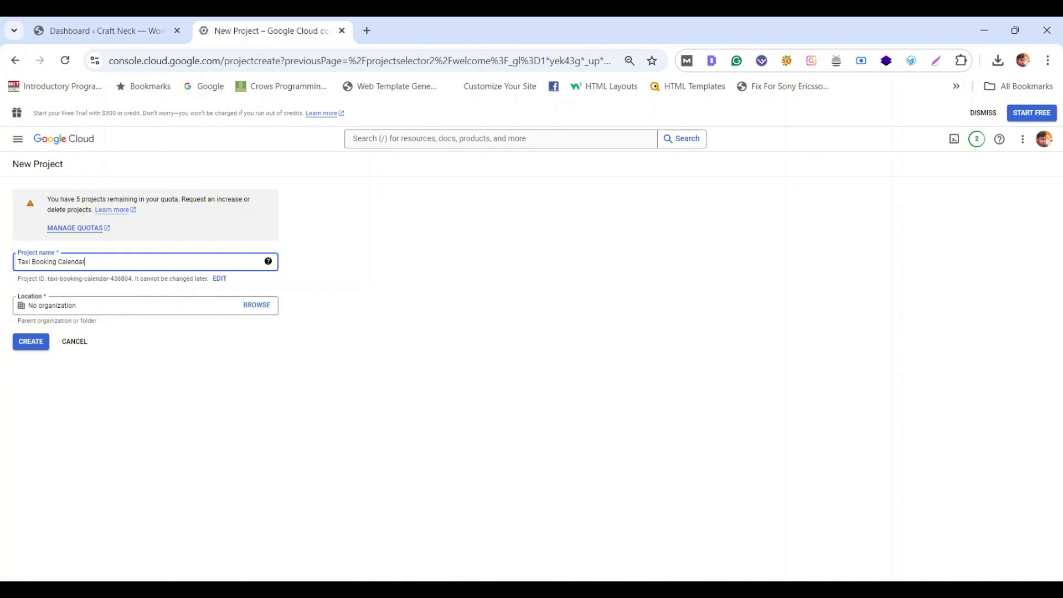
click(31, 343)
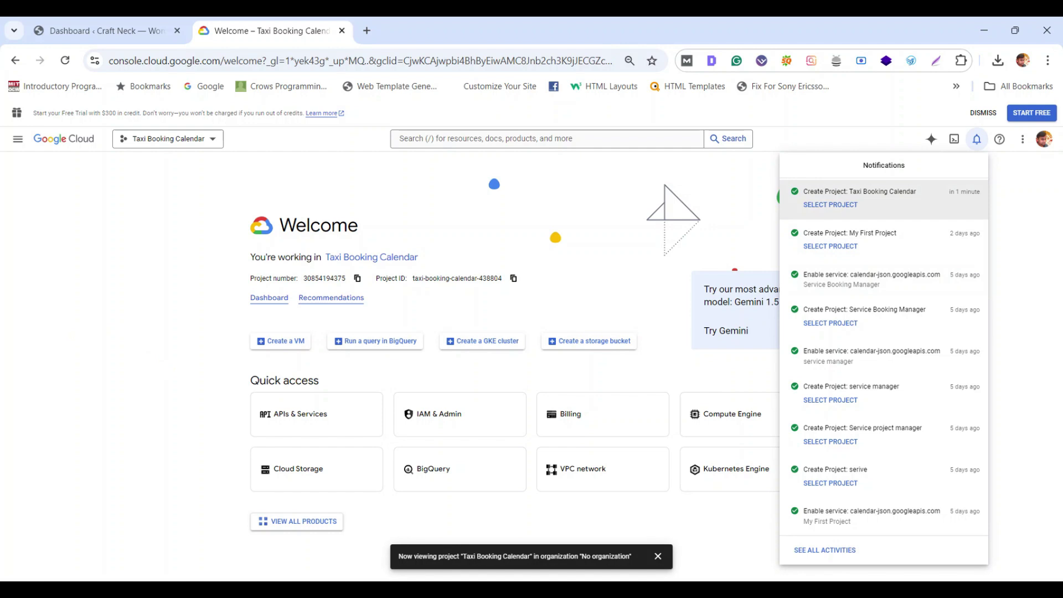
Find the Google Calendar API in the API Library under Google Workspace and enable it for the Taxi Booking Calendar project
click(1002, 253)
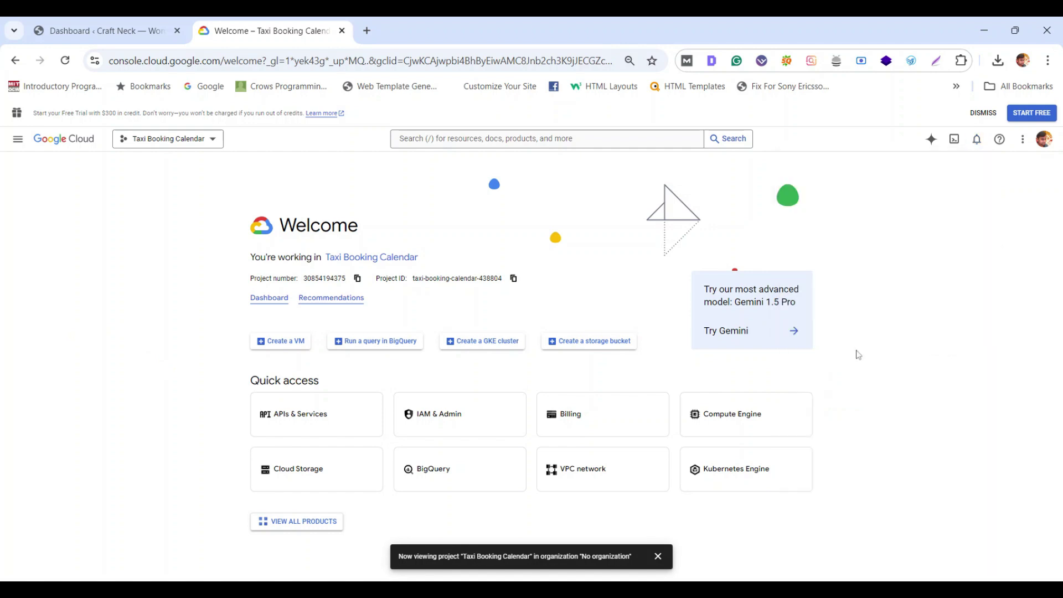
click(311, 417)
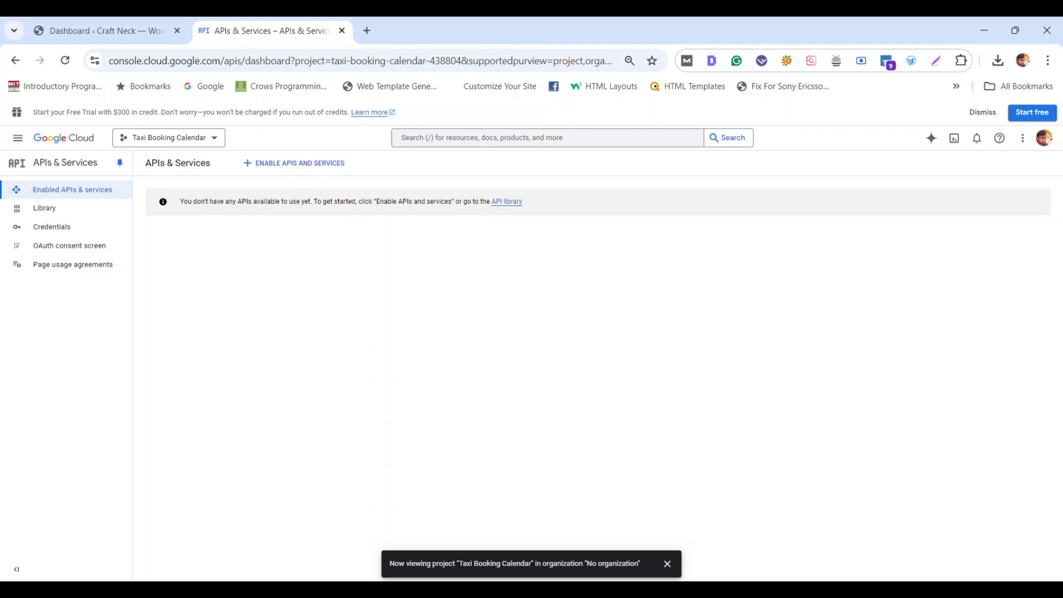
click(309, 172)
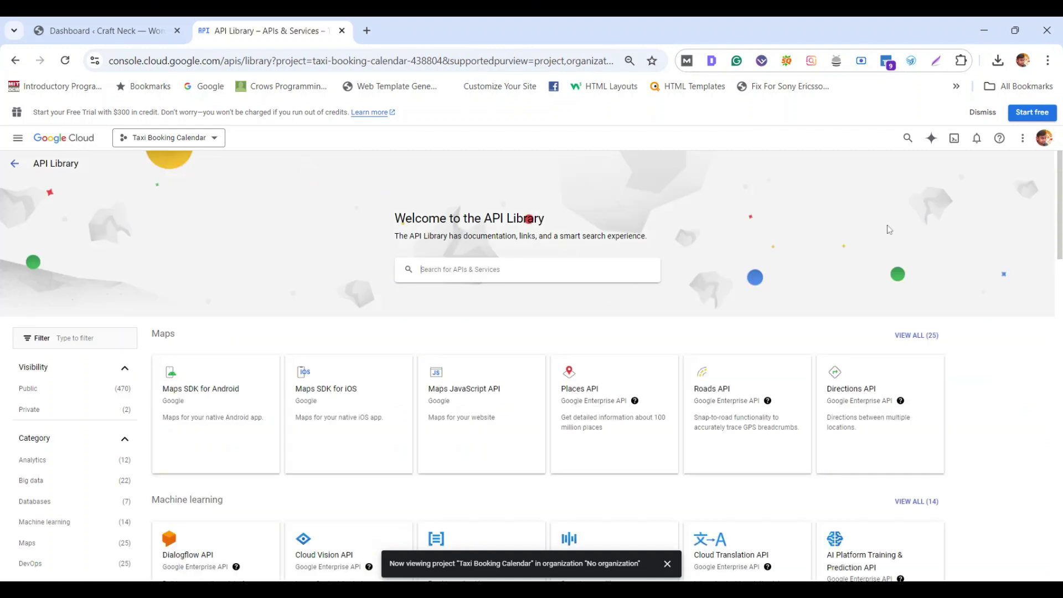
scroll(1052, 210, down, 1)
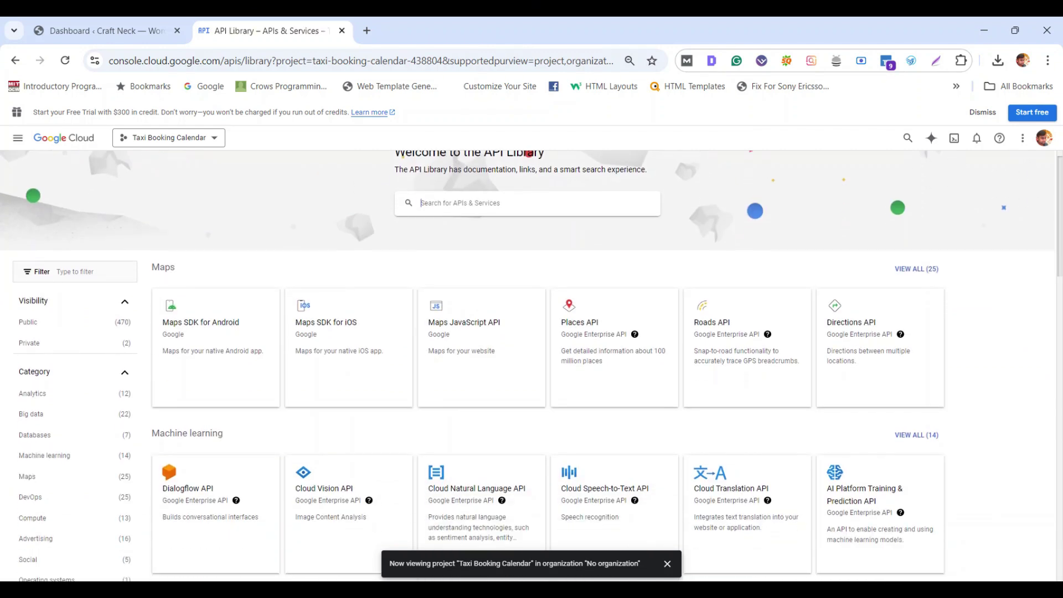
scroll(1053, 211, down, 2)
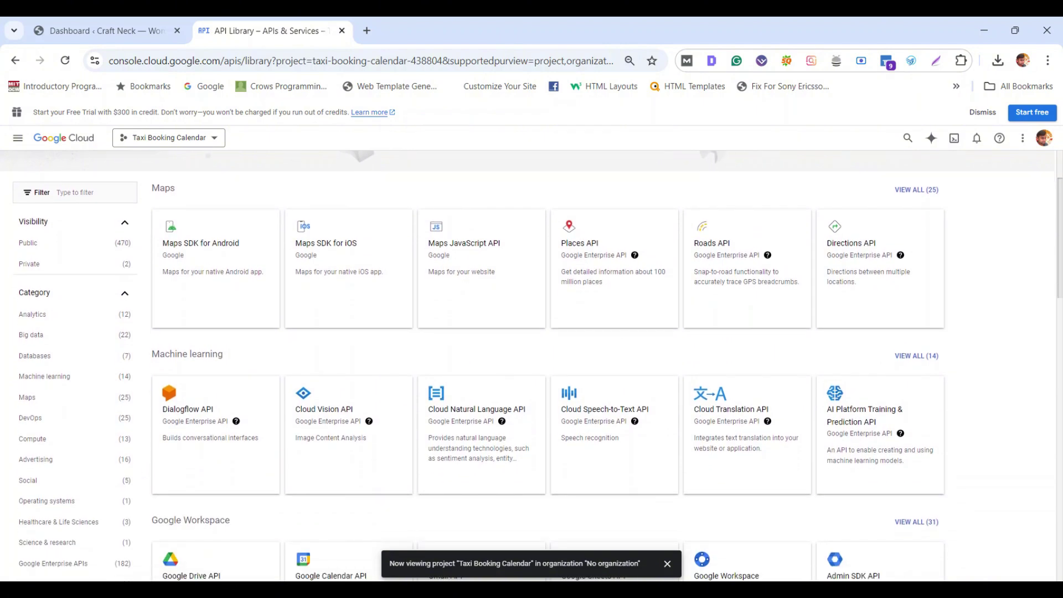
scroll(1053, 210, down, 4)
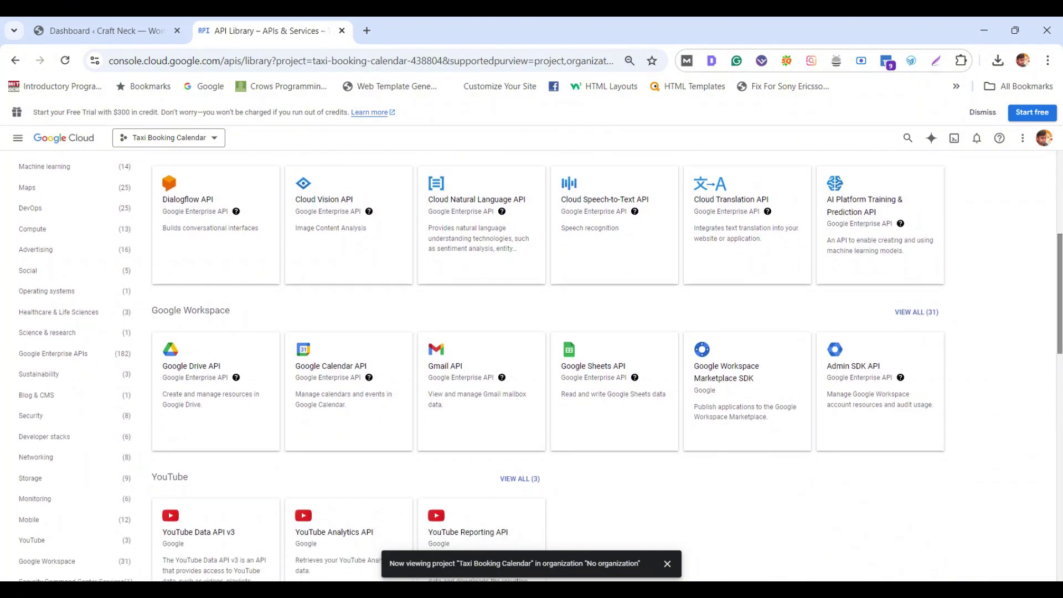
click(348, 385)
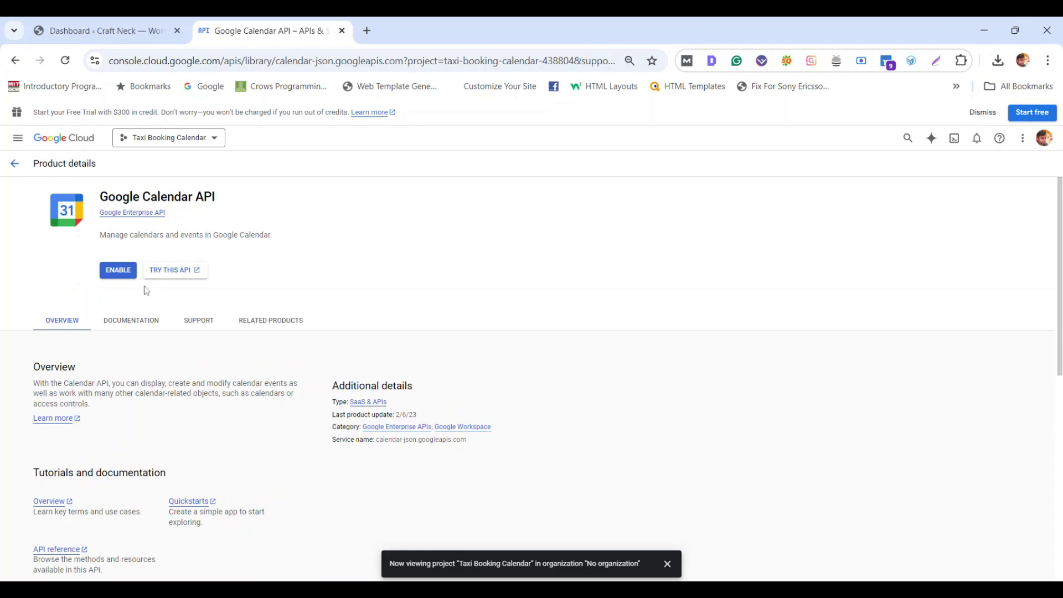
click(116, 271)
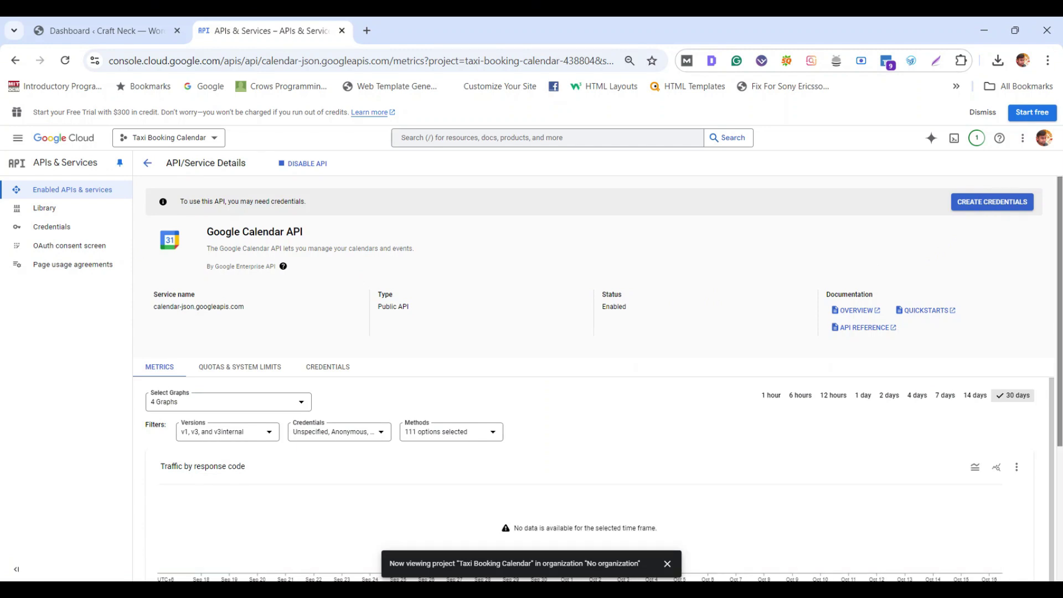
Start creating credentials for the Google Calendar API, choosing Application data as the data to access
scroll(598, 379, down, 4)
scroll(1061, 416, up, 4)
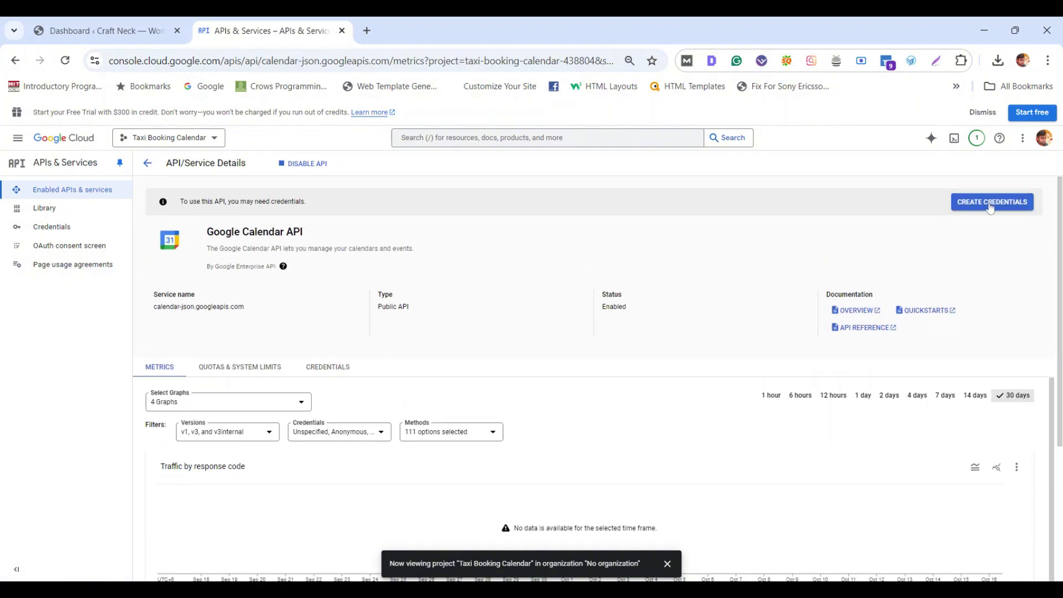
click(991, 203)
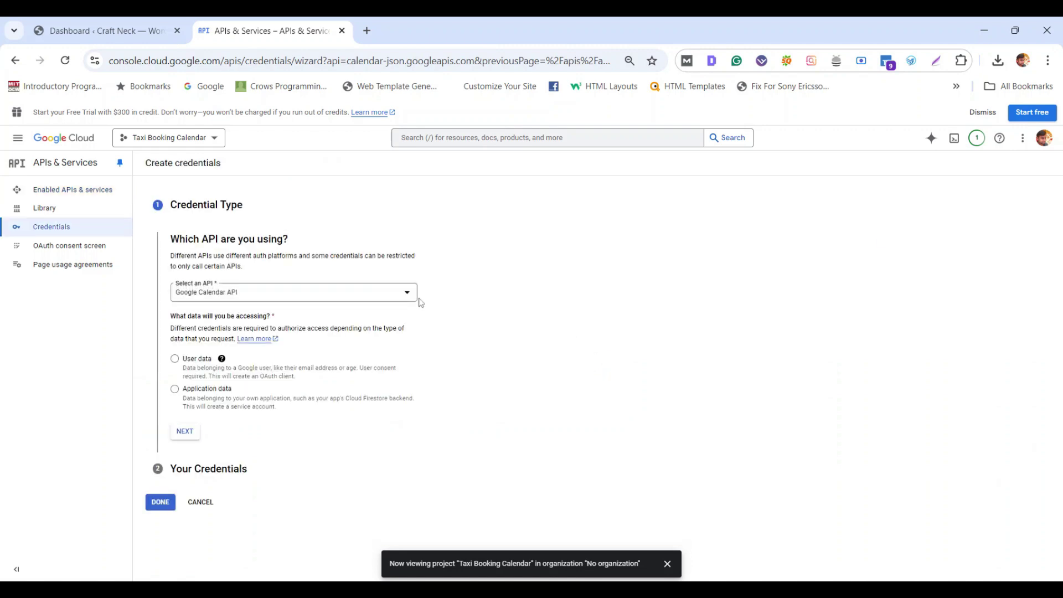
click(204, 391)
click(190, 434)
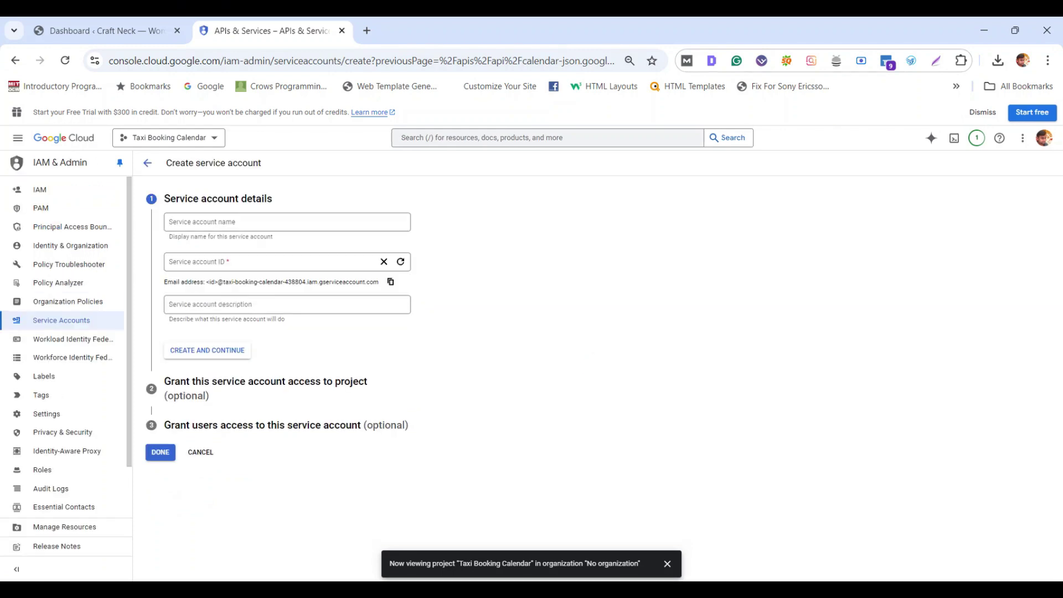
Create a service account named "Taxi Booking" and continue to the project access settings
click(233, 222)
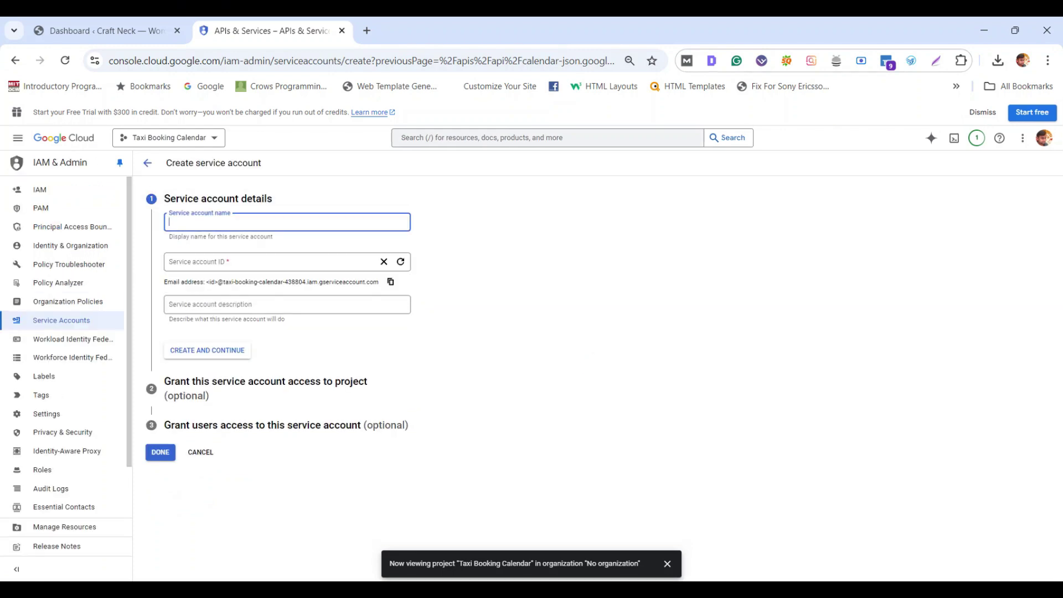
text(Ta)
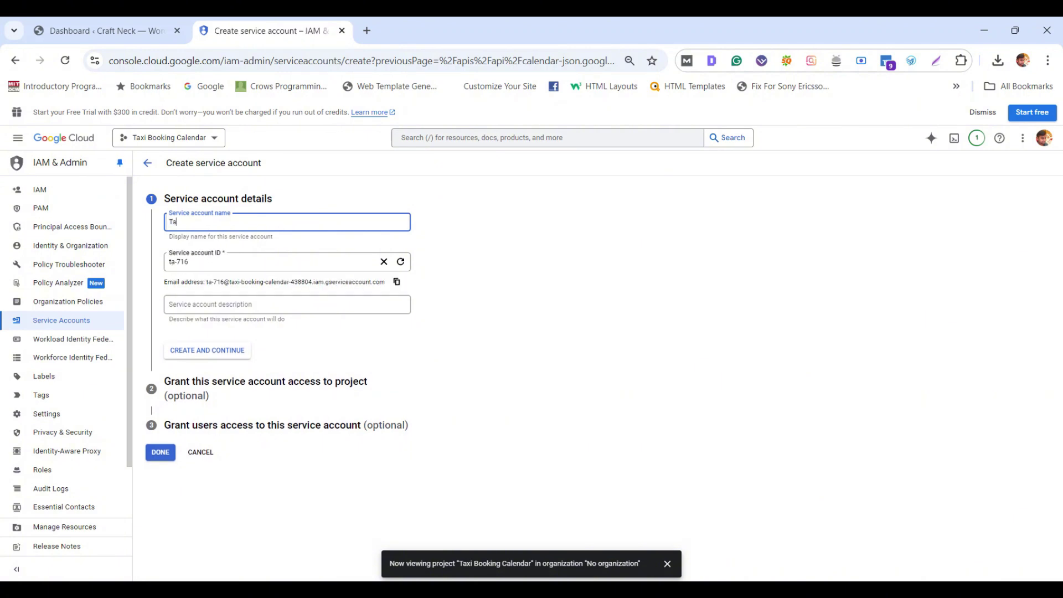
text(xi)
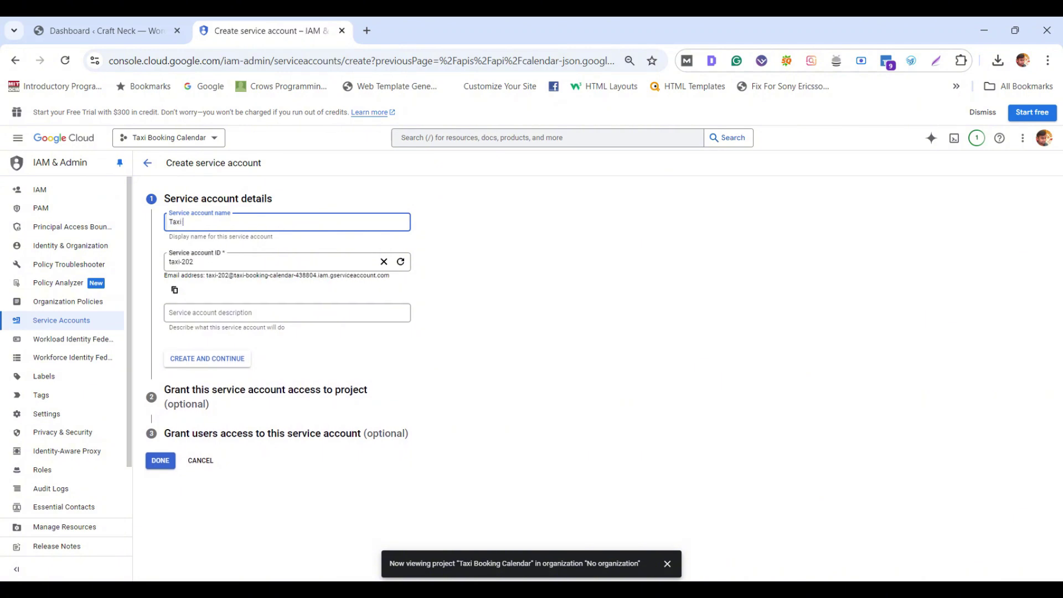
text( Booking)
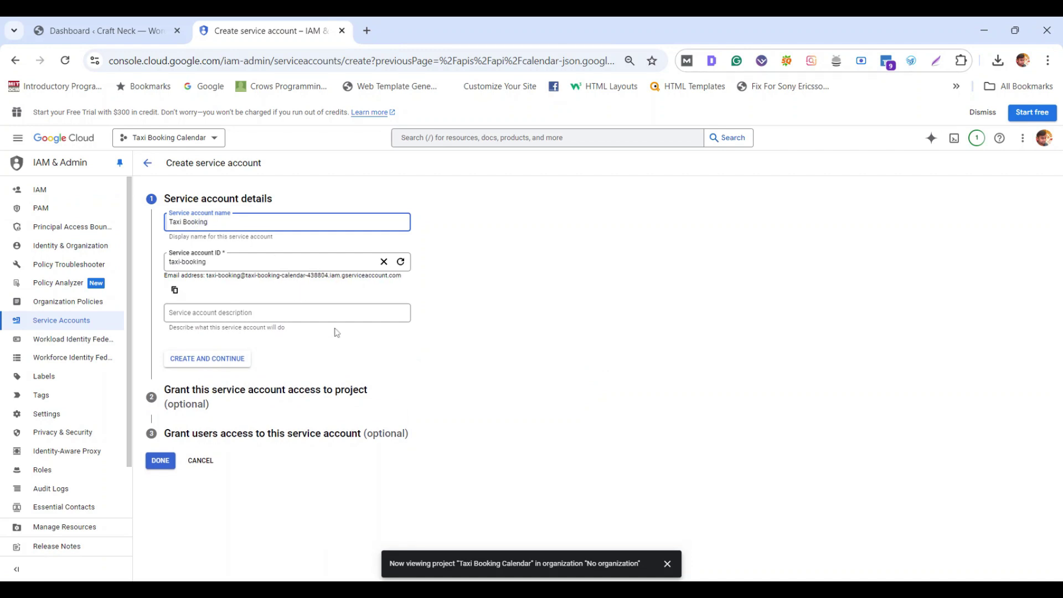
click(235, 366)
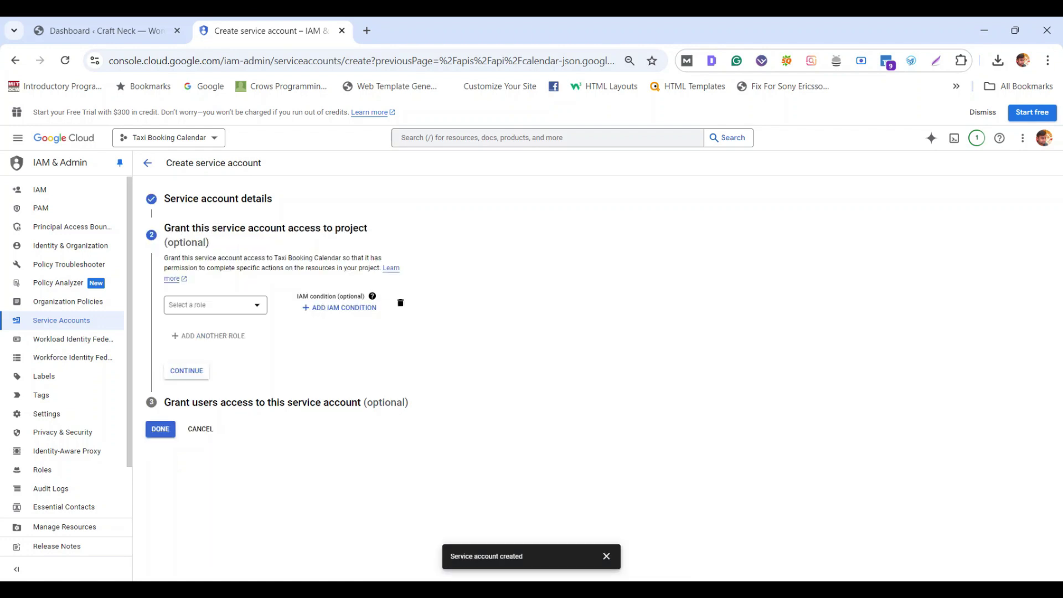
Grant the service account the Owner role and finish its setup without giving other users access
click(233, 307)
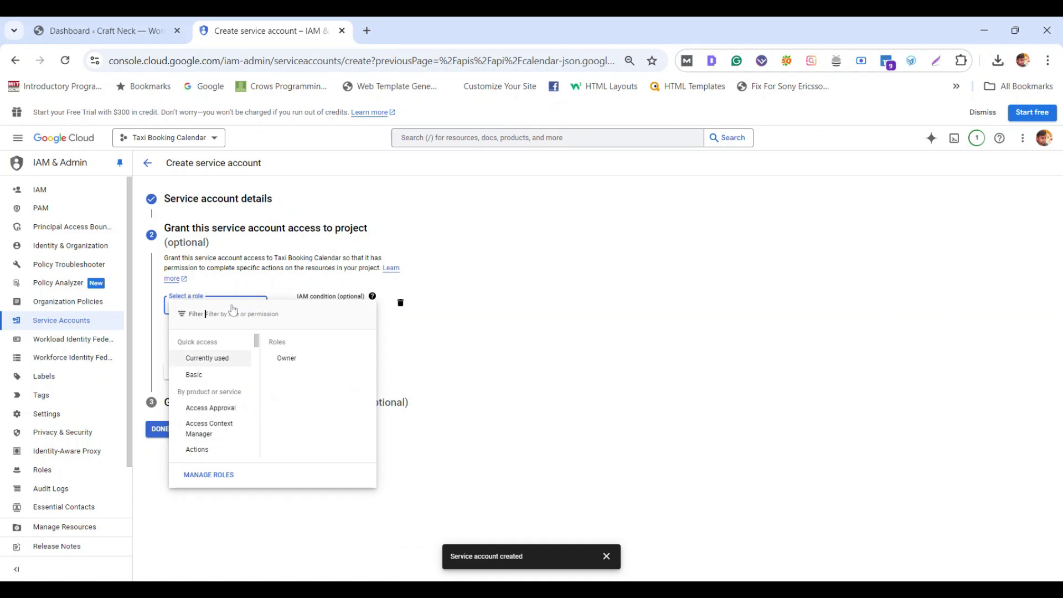
click(286, 359)
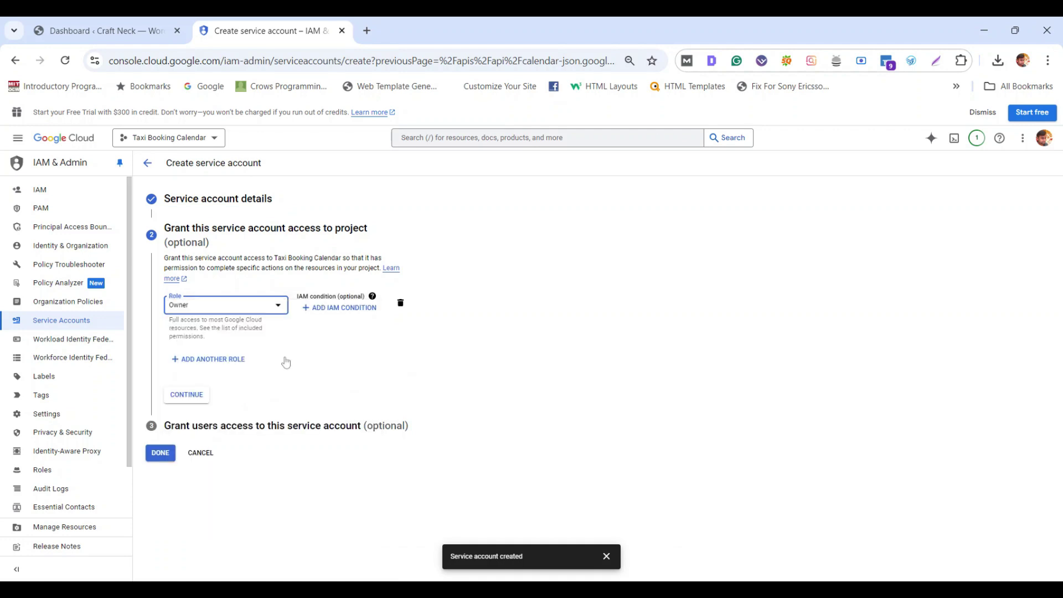
click(186, 395)
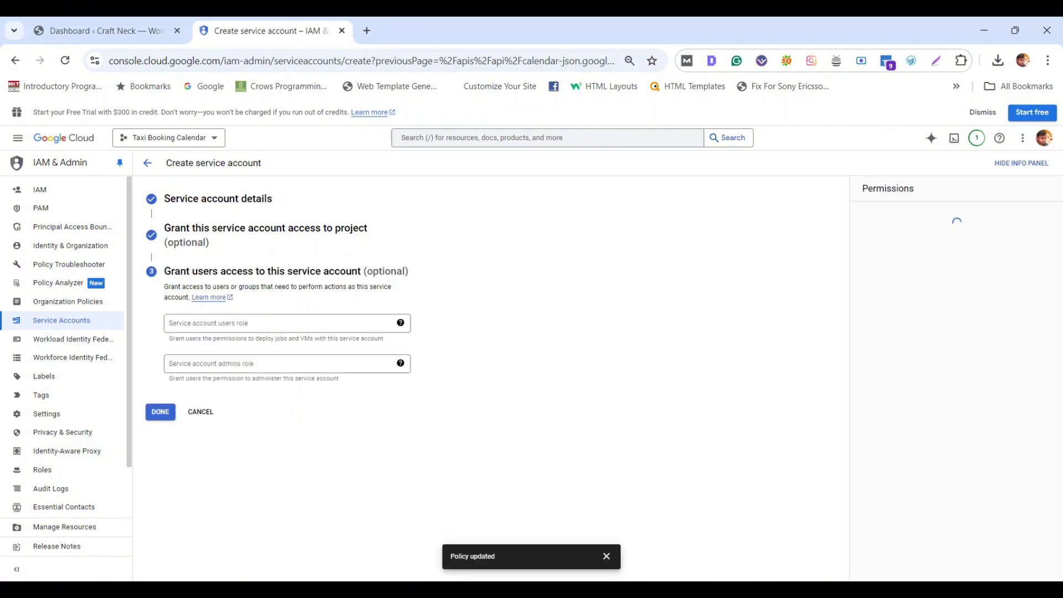
click(161, 413)
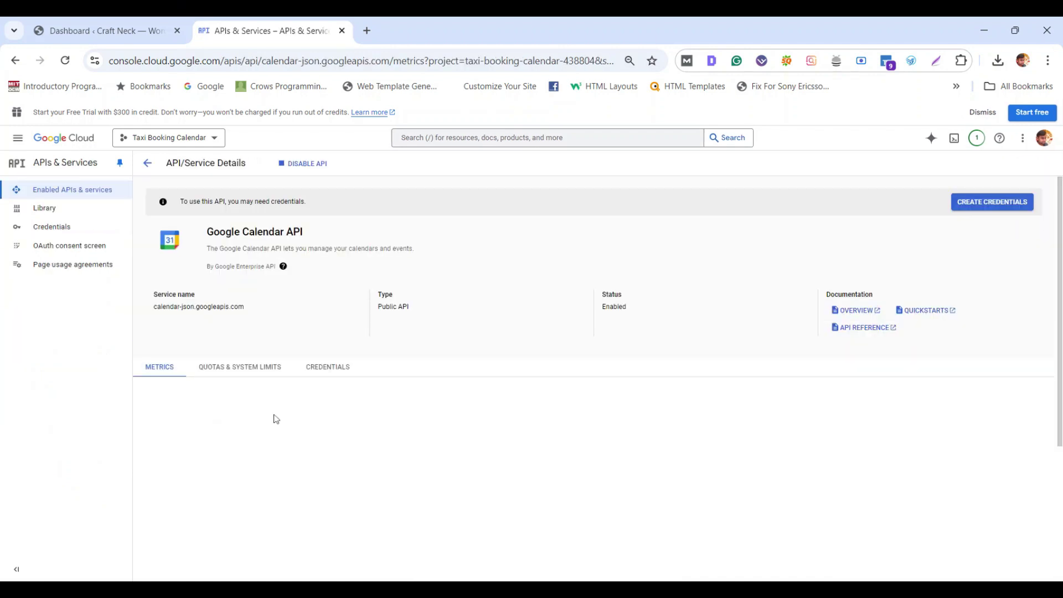
Open the Taxi Booking service account from the Google Calendar API's compatible credentials
scroll(276, 419, down, 3)
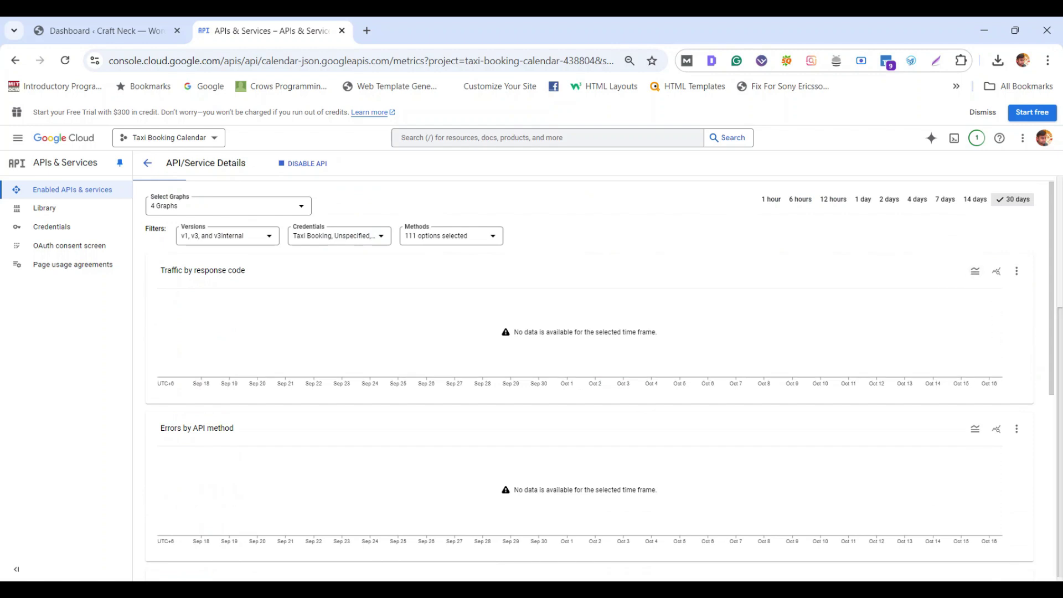
scroll(1054, 210, up, 3)
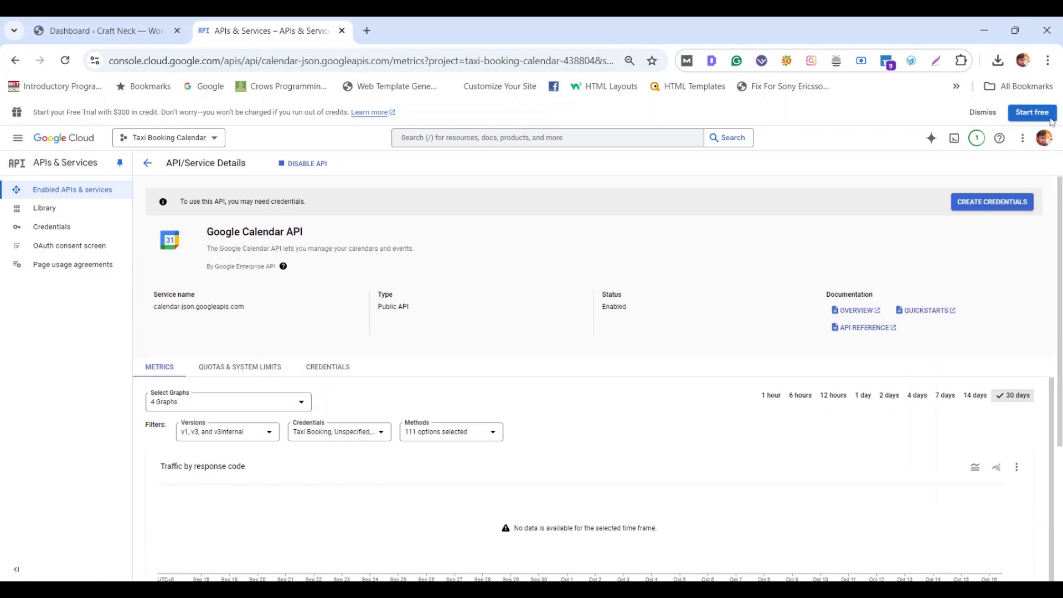
click(334, 369)
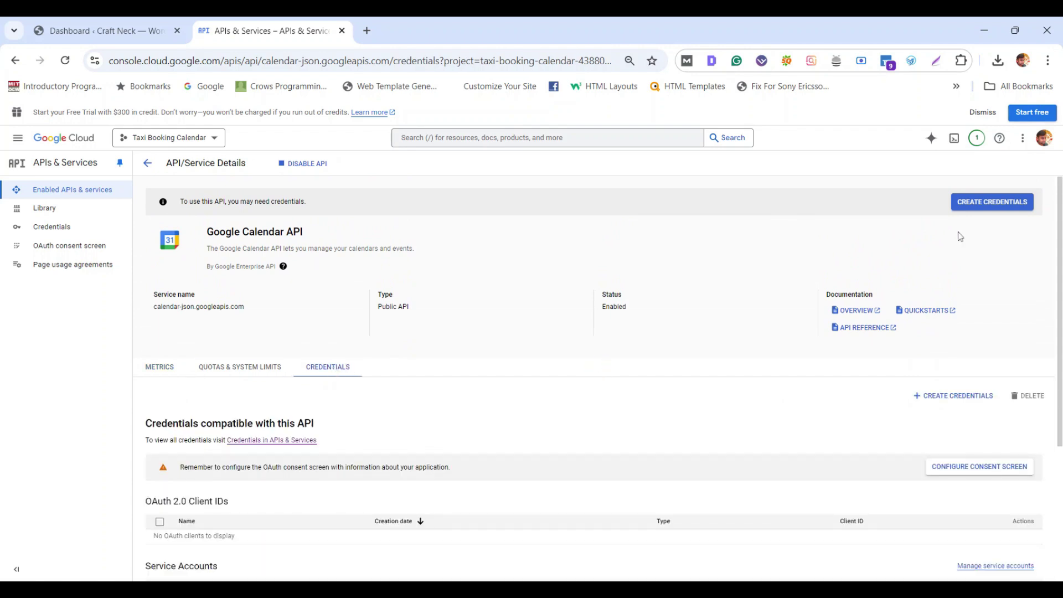
scroll(598, 379, down, 4)
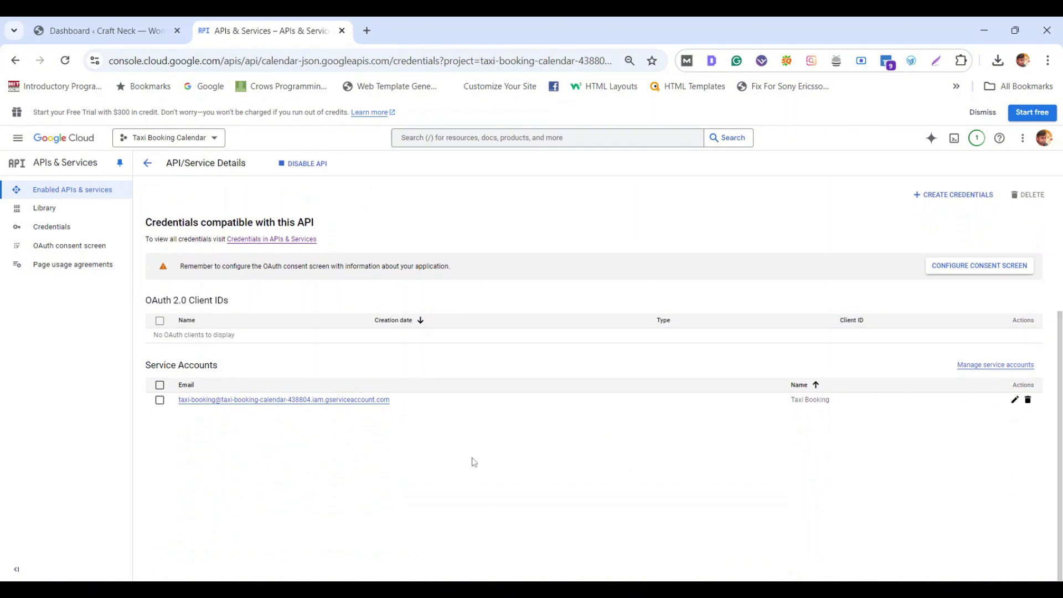
click(281, 401)
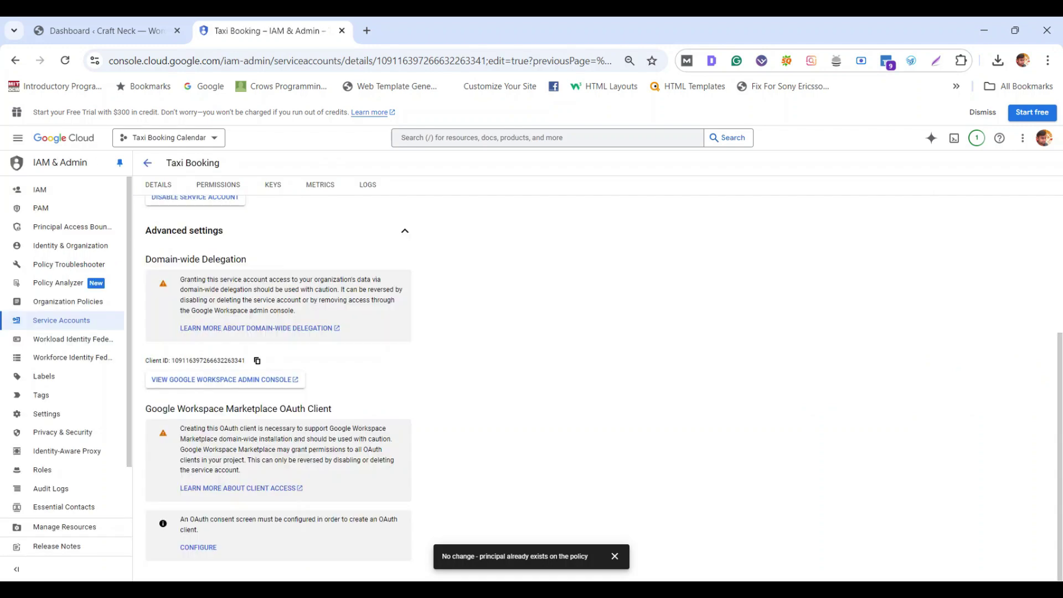
Create a new private key of type JSON for the Taxi Booking service account and close the download notice
click(274, 186)
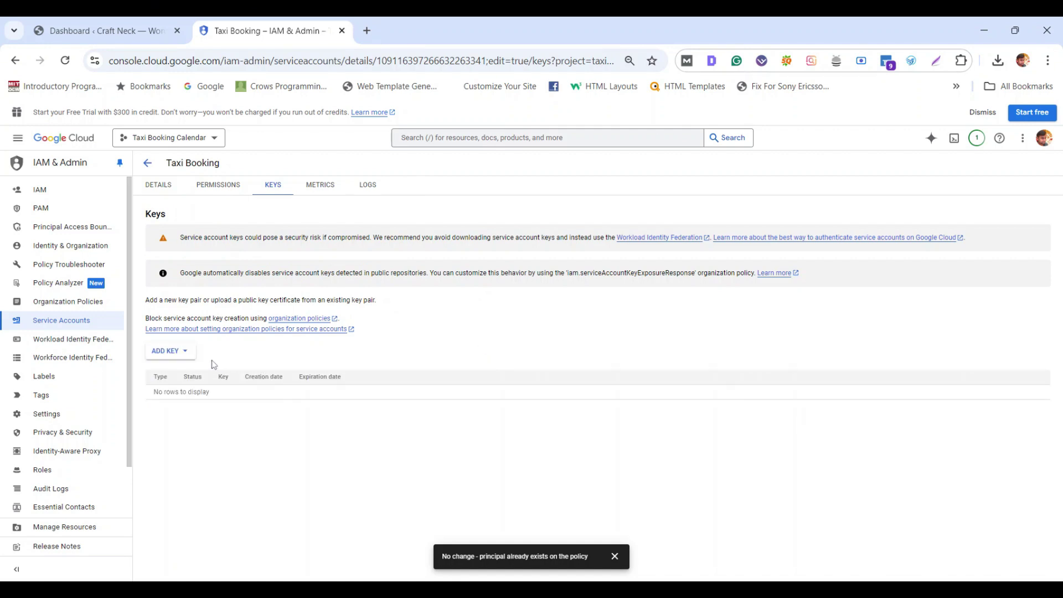
click(186, 359)
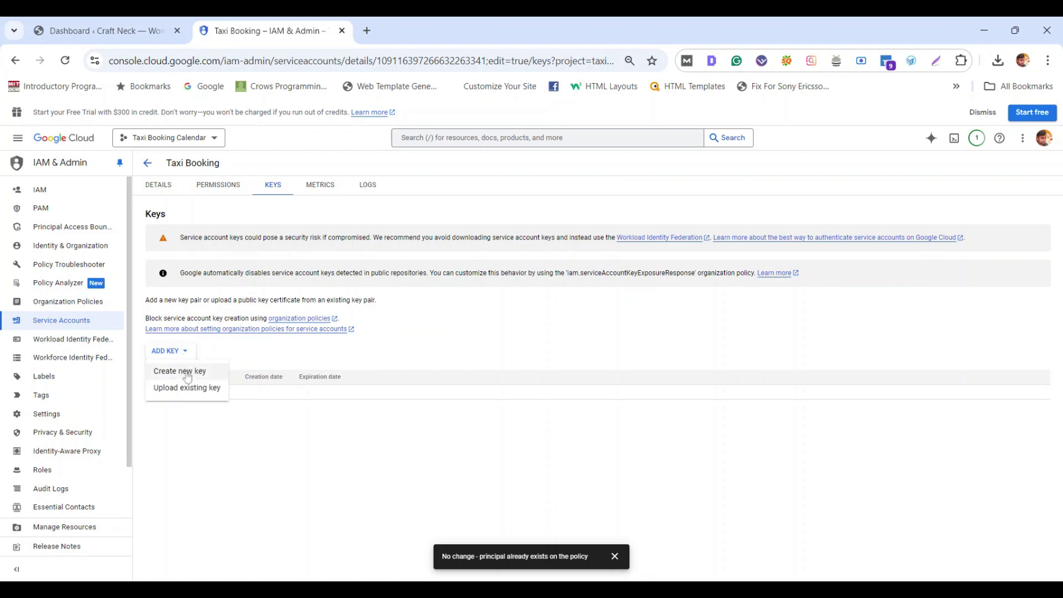
click(187, 371)
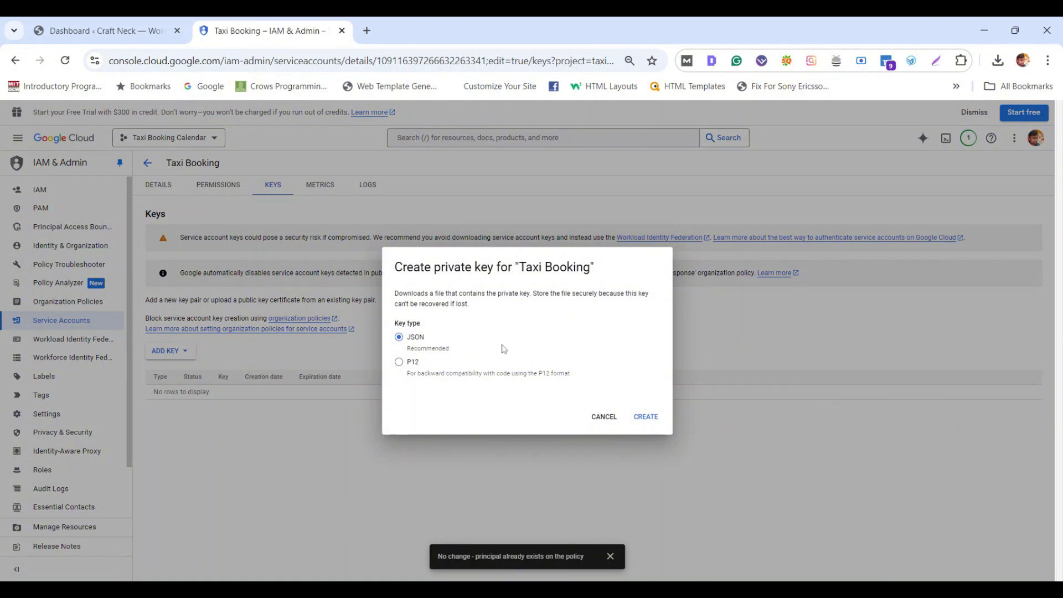
click(647, 418)
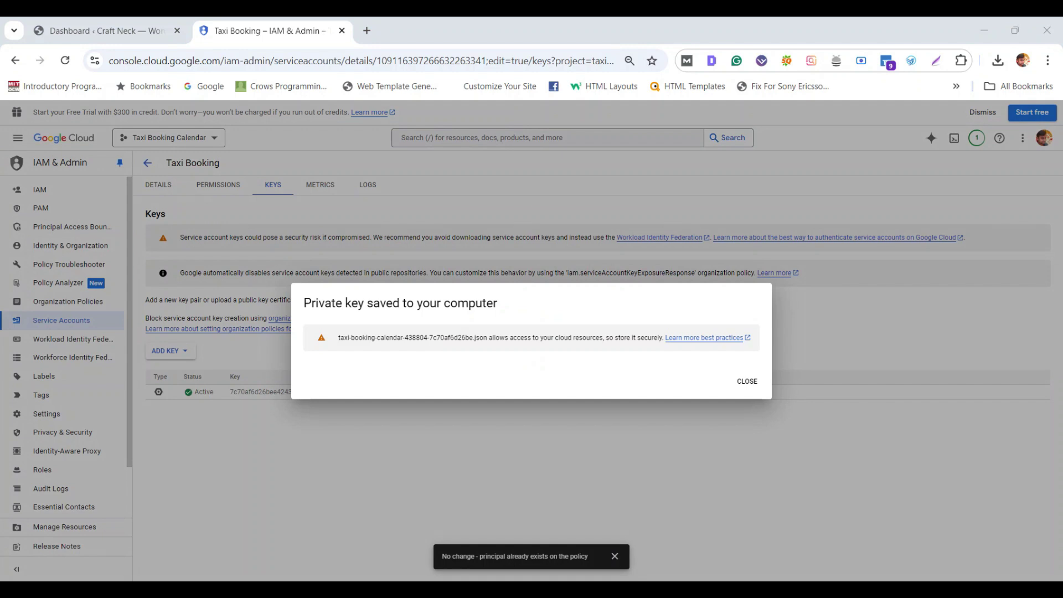
click(749, 384)
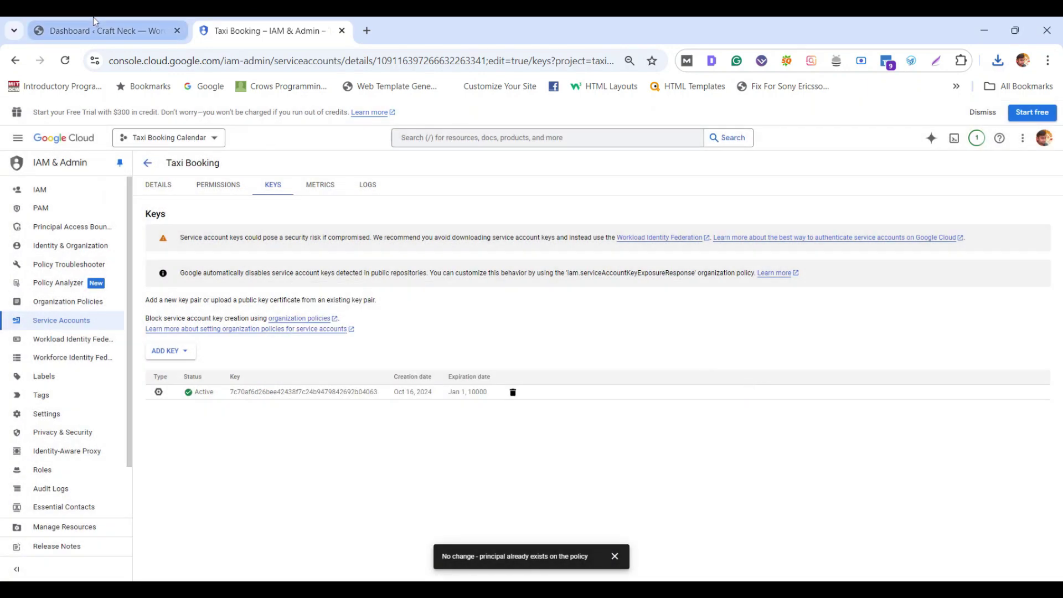
Back in WordPress, open the Transportation plugin's Google Calendar settings and select the downloaded service account JSON file for upload
click(94, 25)
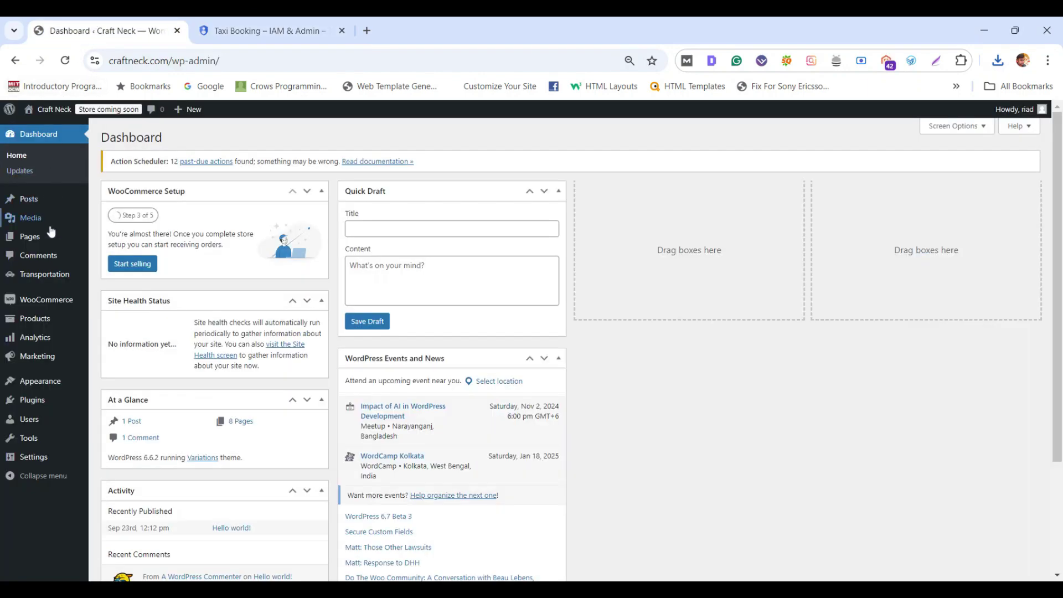
mouse_move(47, 279)
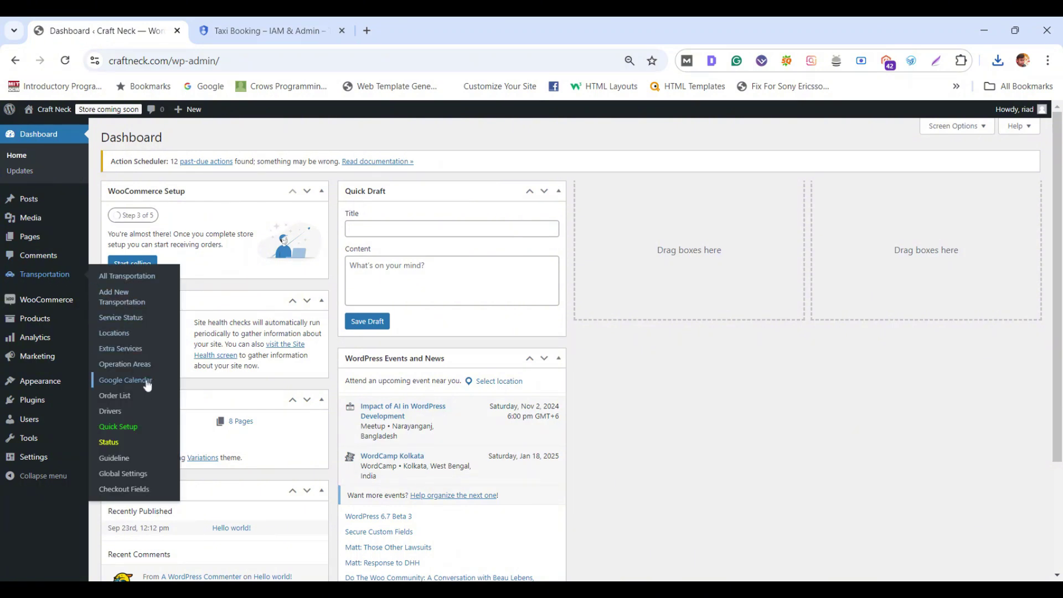
click(148, 386)
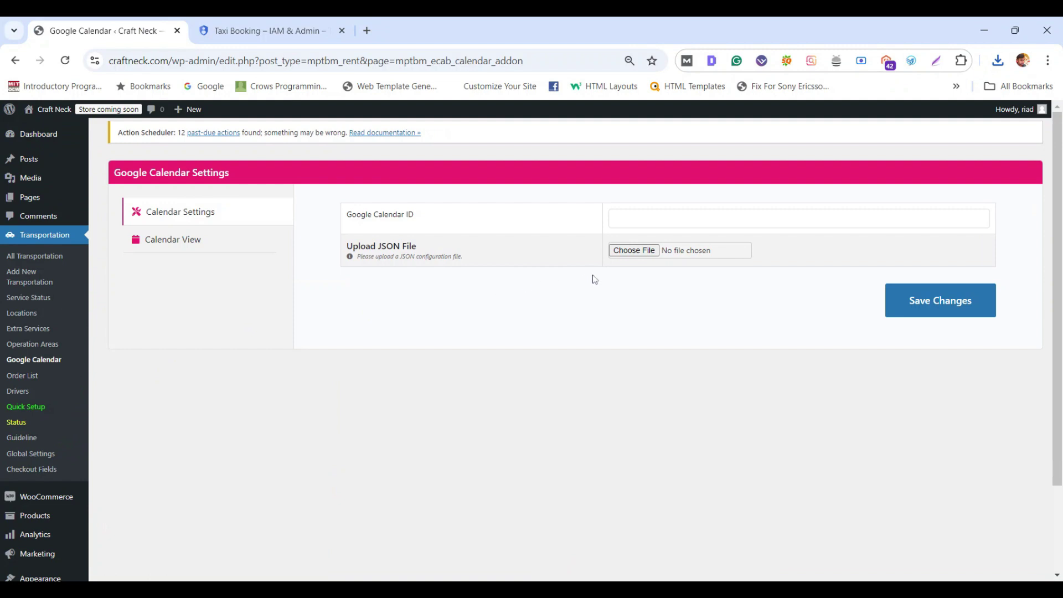
click(634, 252)
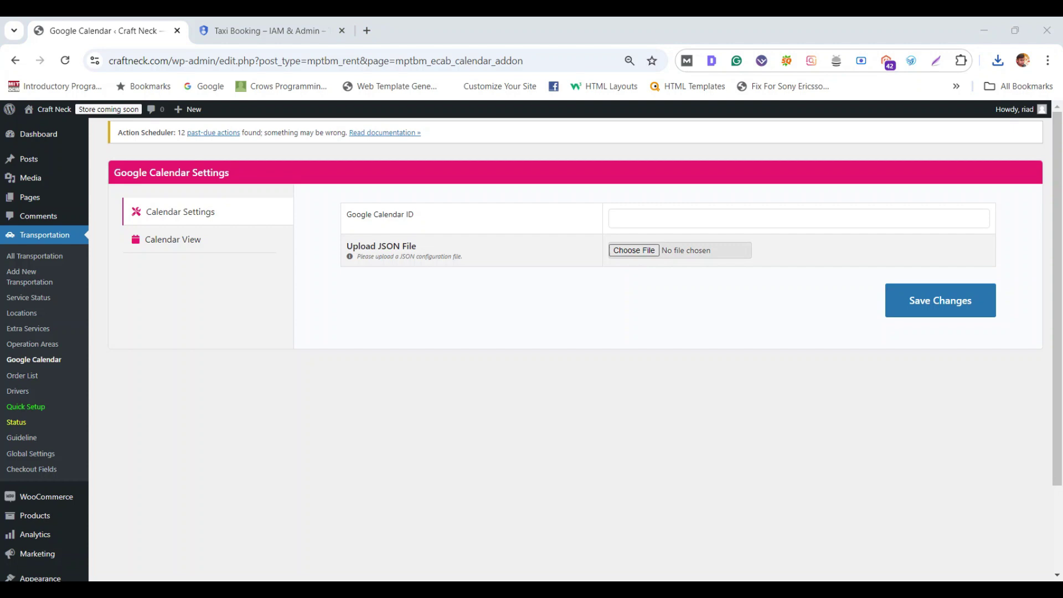
key(Return)
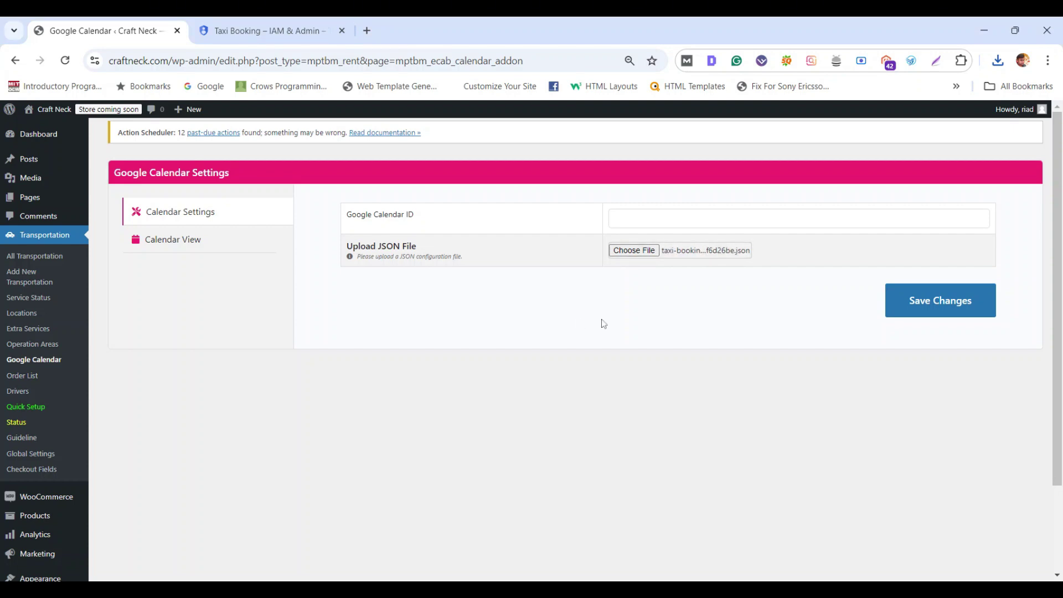
Search the web for "google calendar" in a new browser tab and open Google Calendar from the results
click(799, 218)
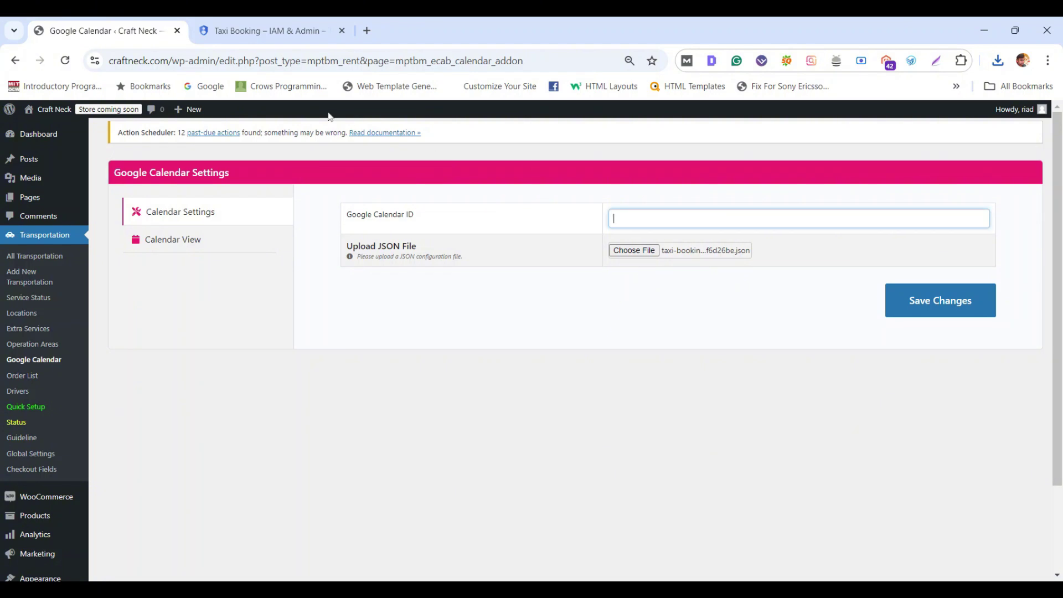
click(368, 31)
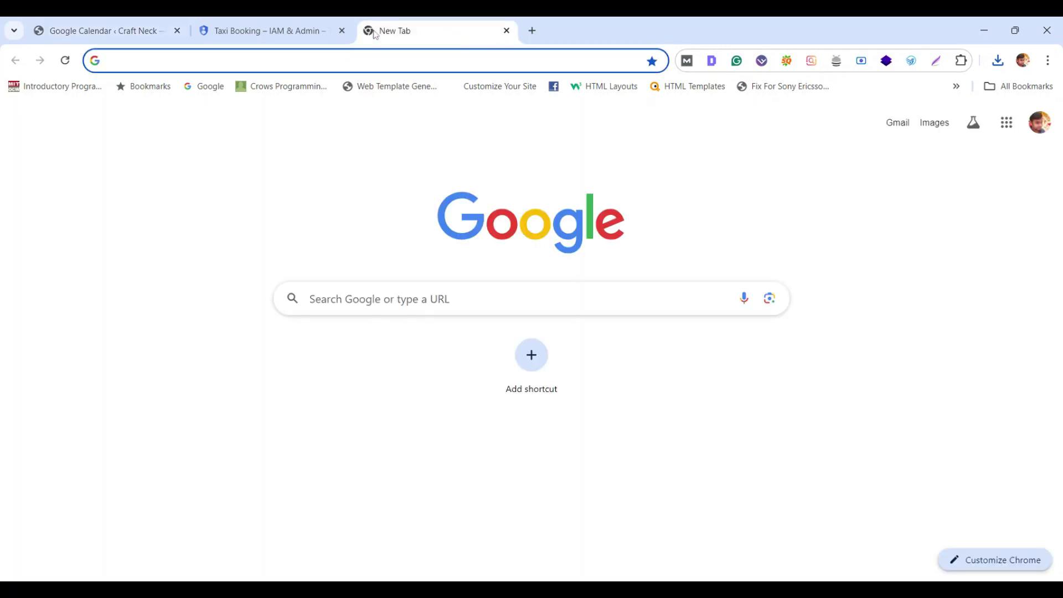
text(goo)
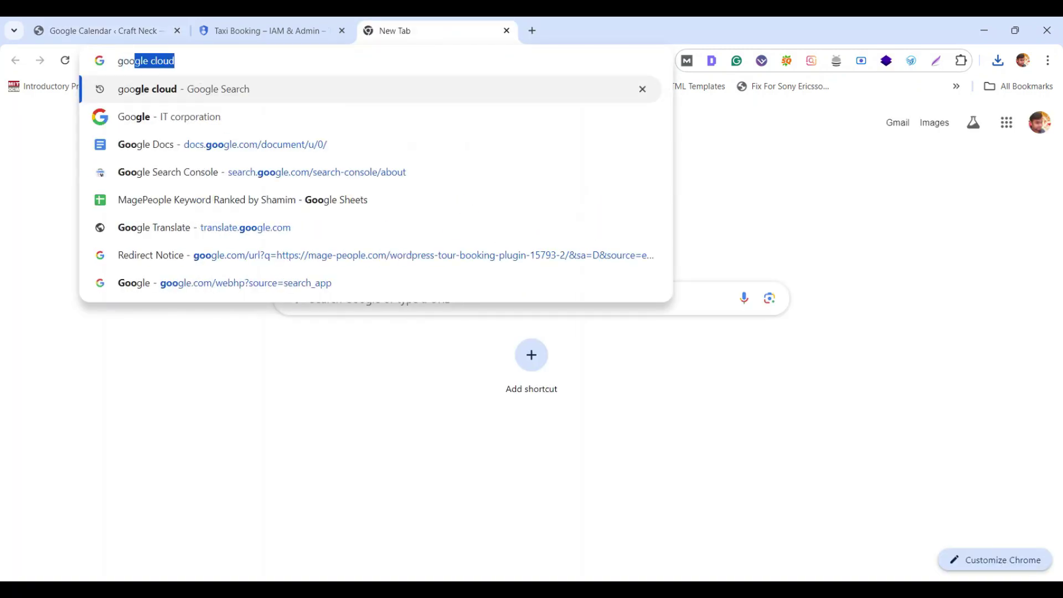
text(g)
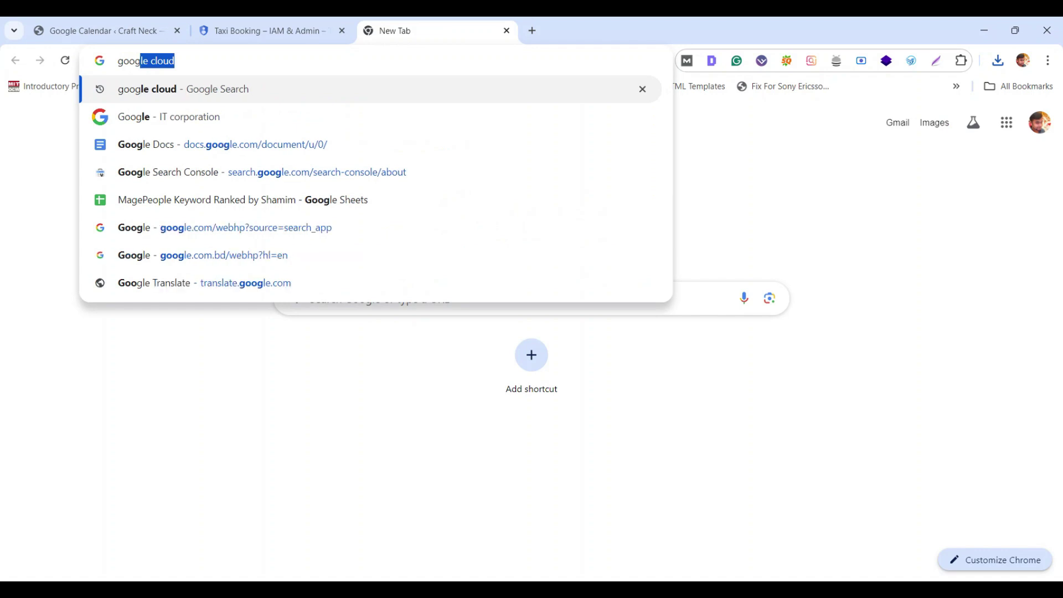
text(le calendar)
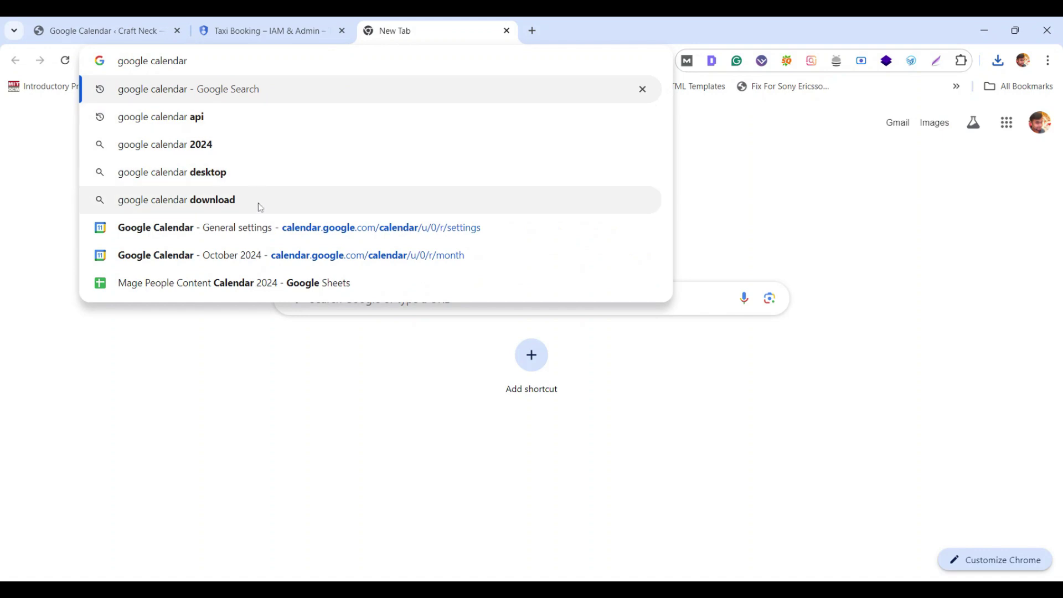
click(213, 100)
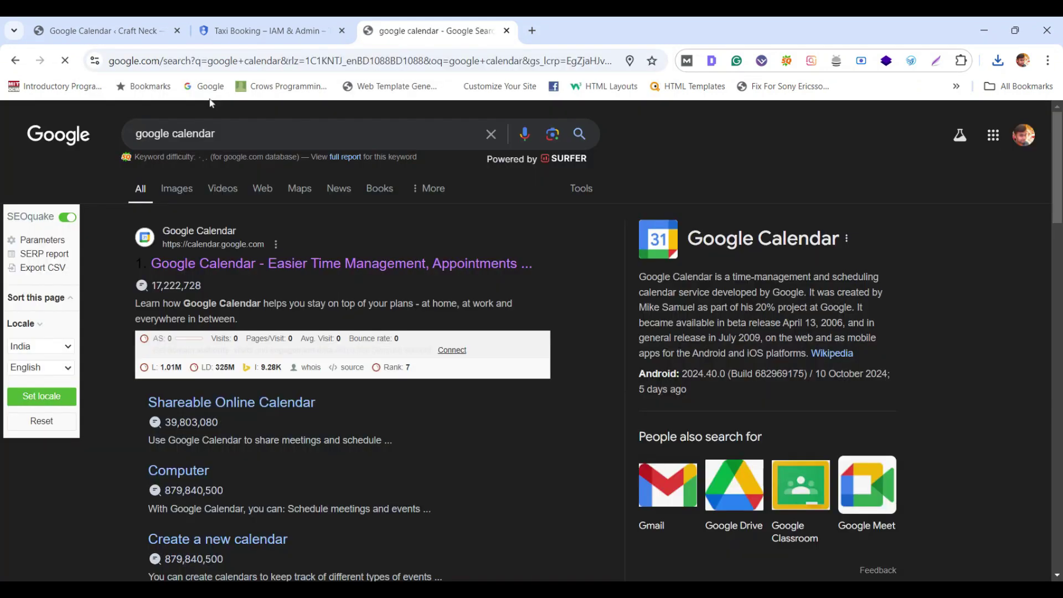
click(269, 264)
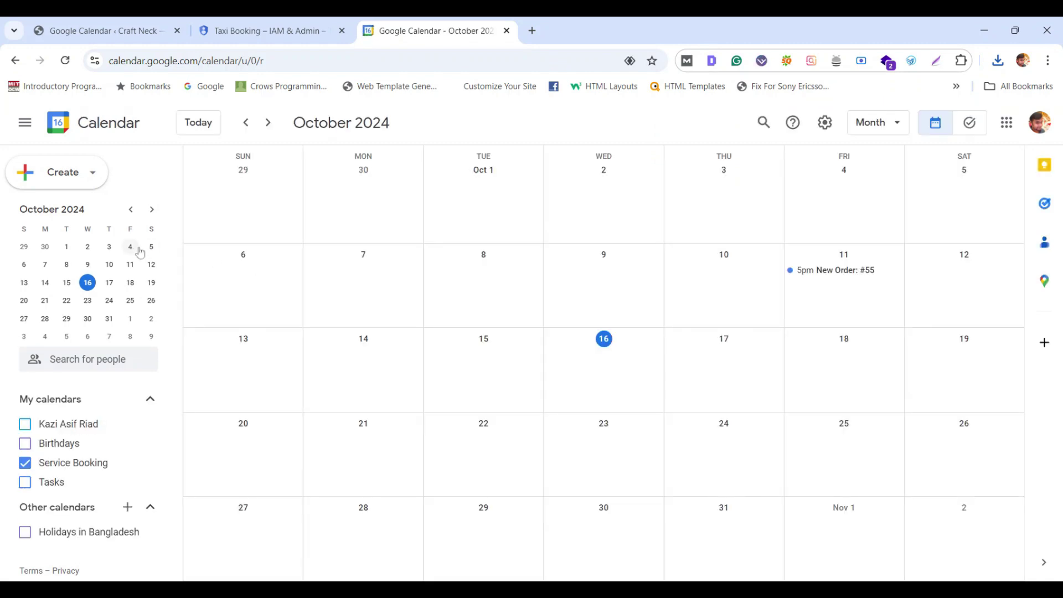
Hide the Service Booking calendar and create a new calendar named Taxi Booking Calendar
click(44, 465)
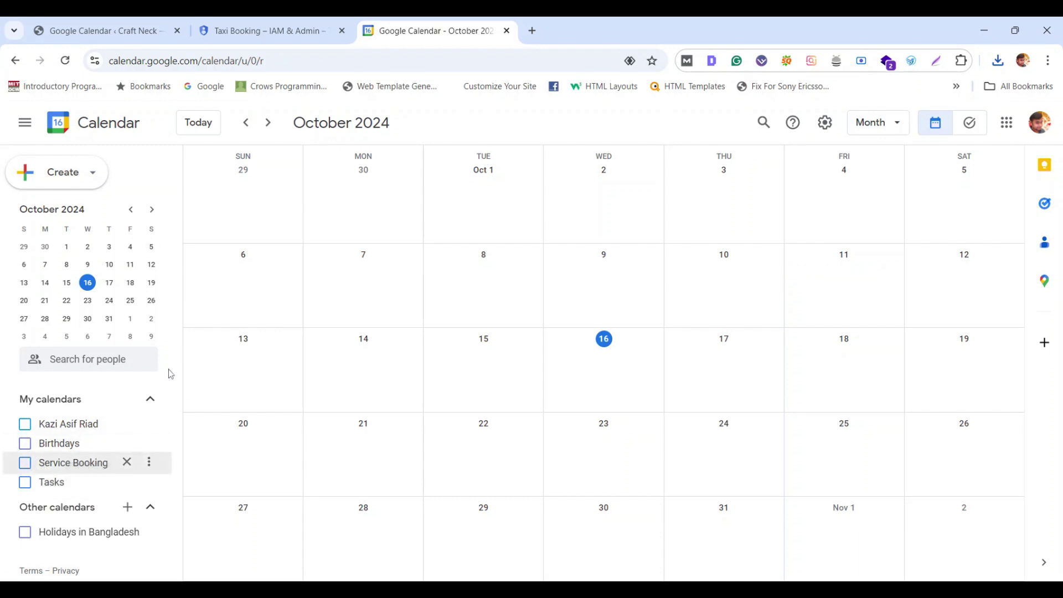
click(131, 512)
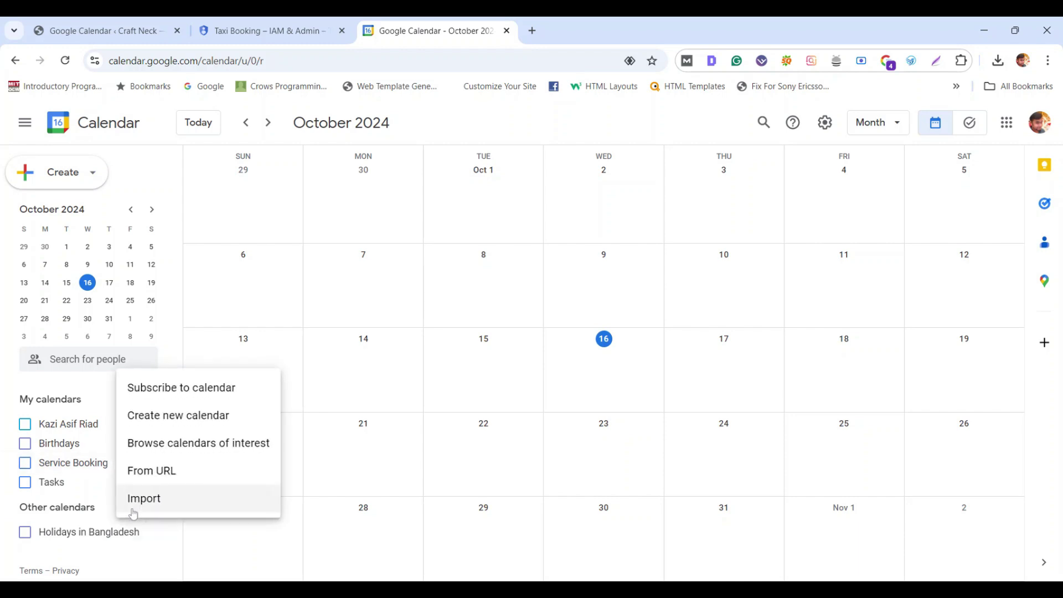
click(187, 424)
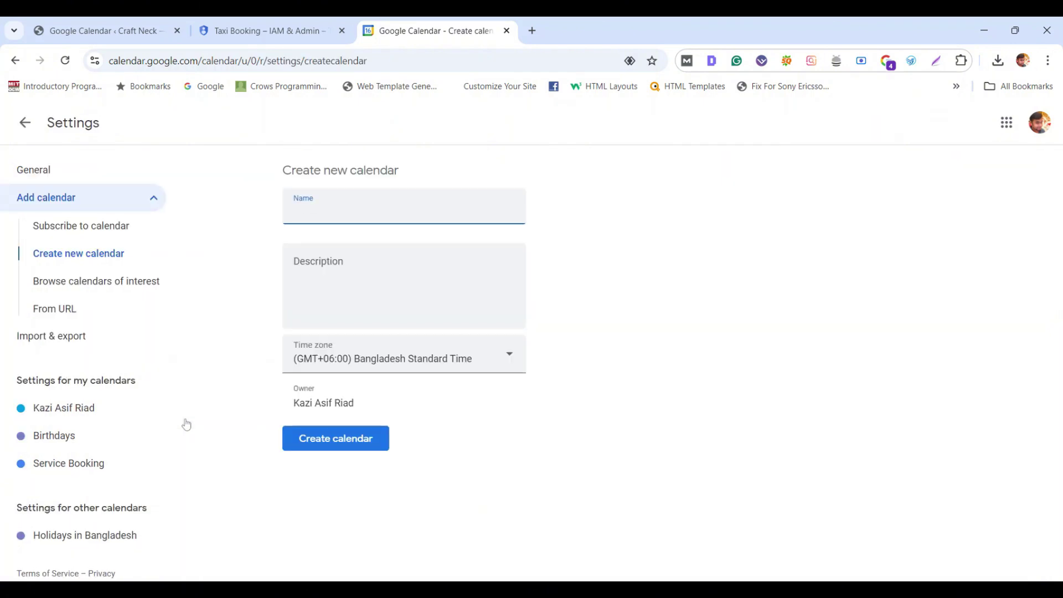
text(Taxi Booking Calendar)
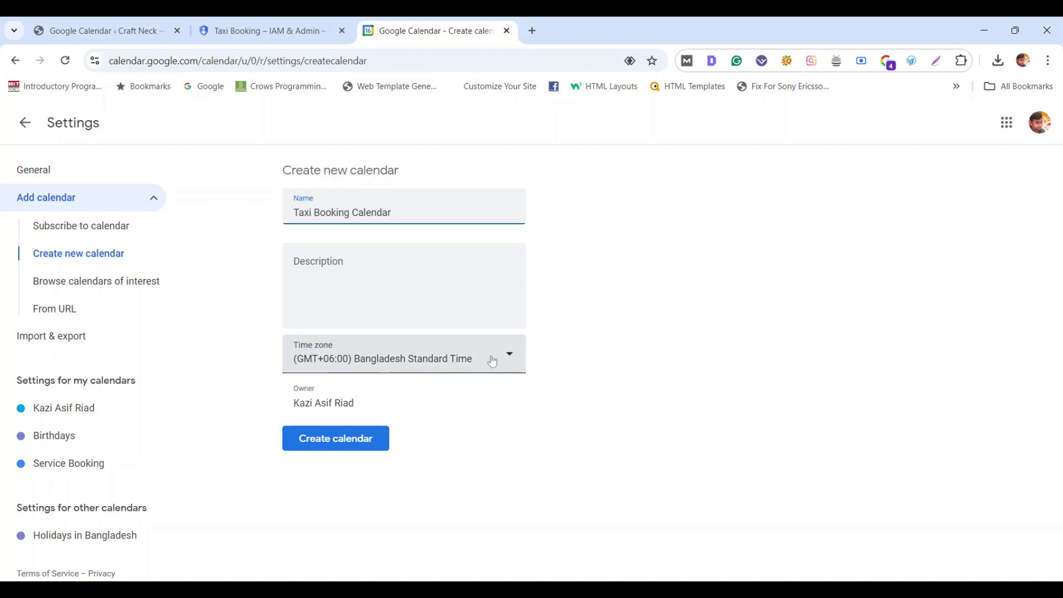
click(363, 442)
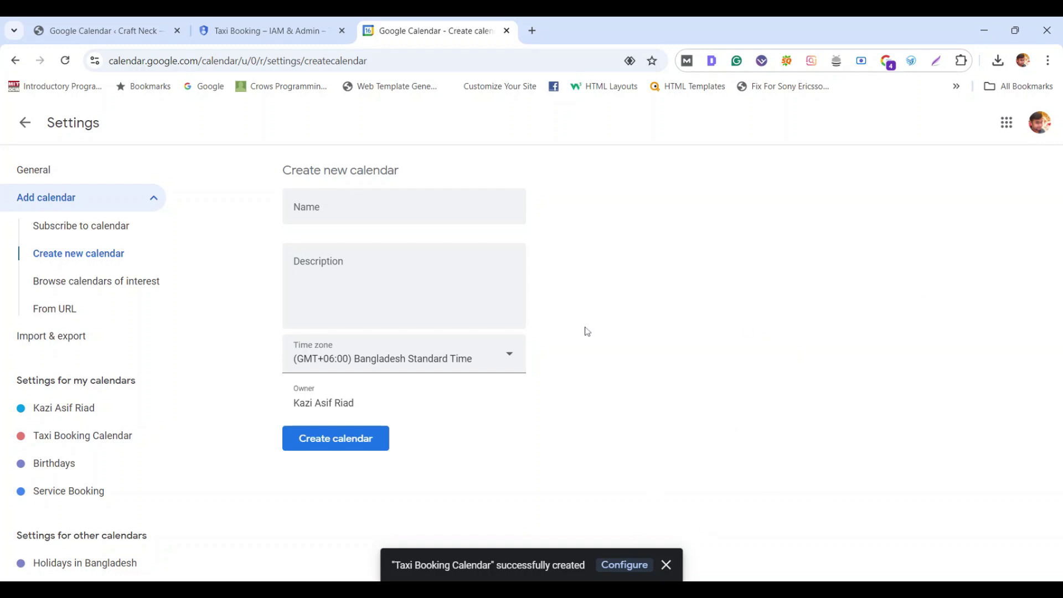
In the Taxi Booking Calendar's settings, make the calendar available to the public with the "See all event details" permission
click(83, 442)
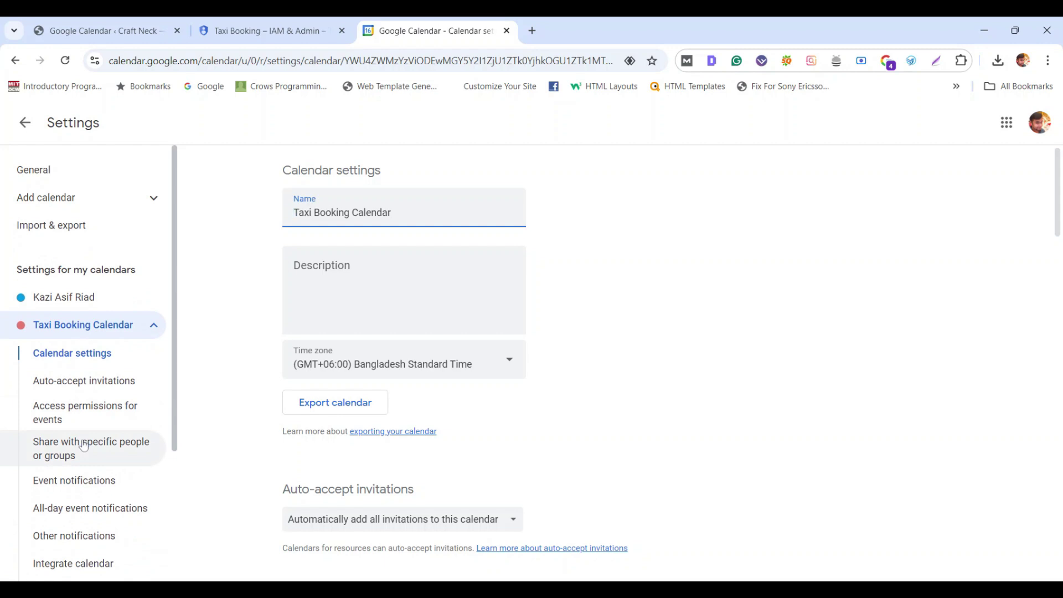
click(97, 355)
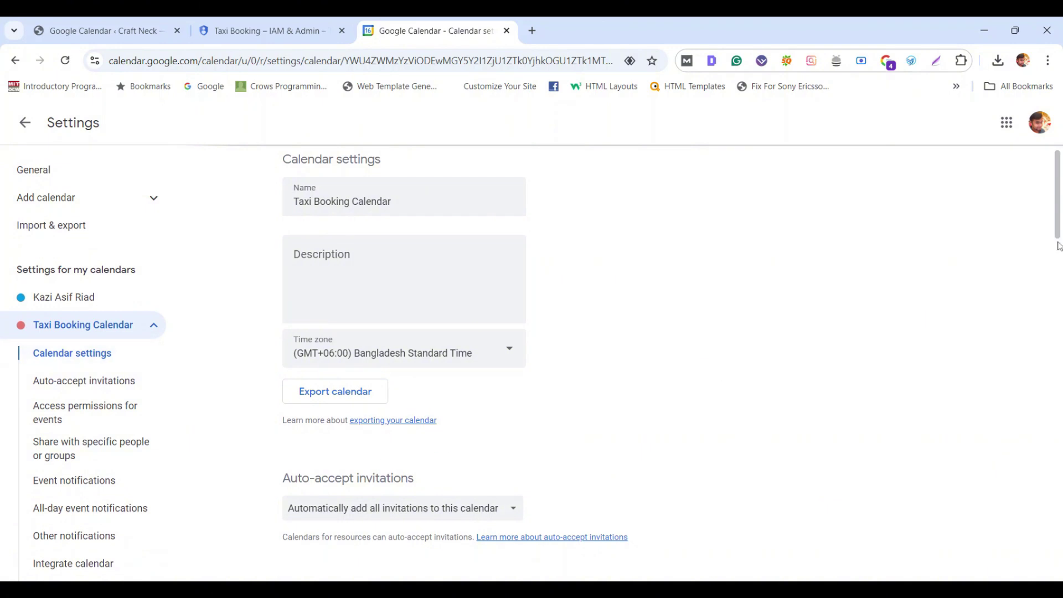
drag(1059, 246, 1058, 316)
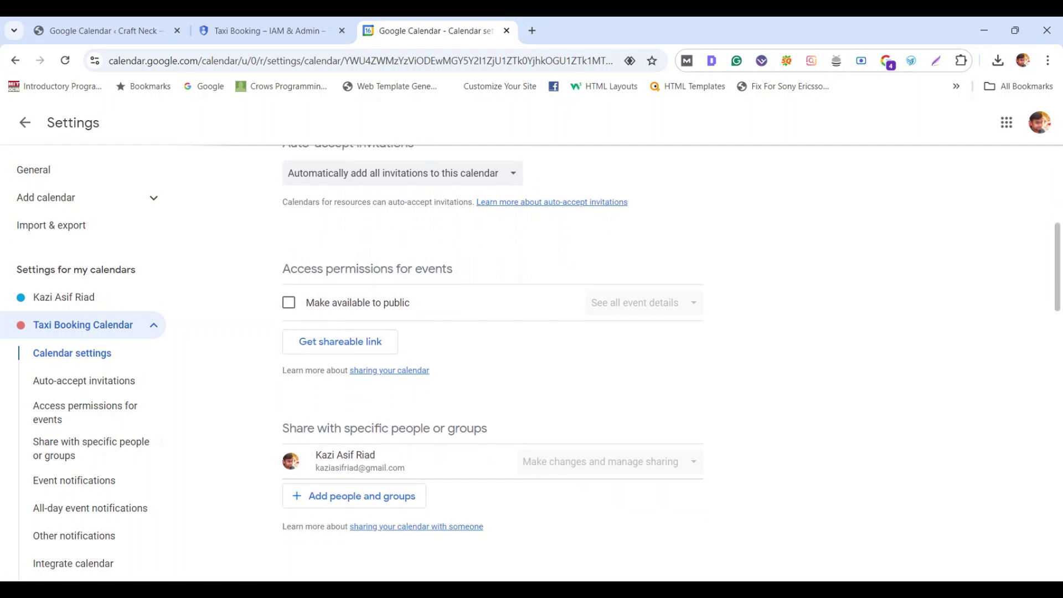
click(292, 306)
click(699, 384)
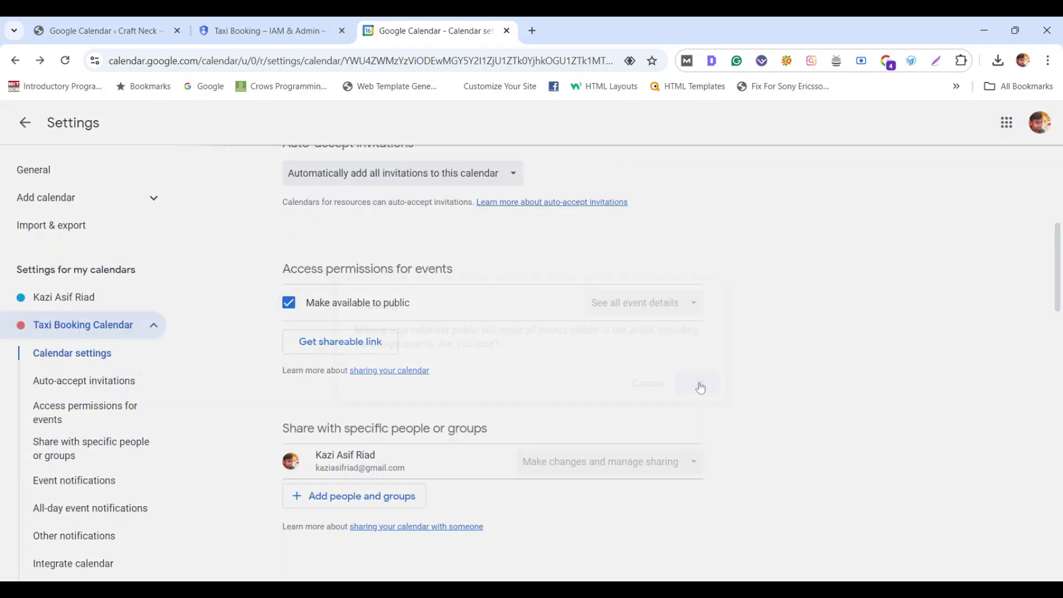
click(670, 306)
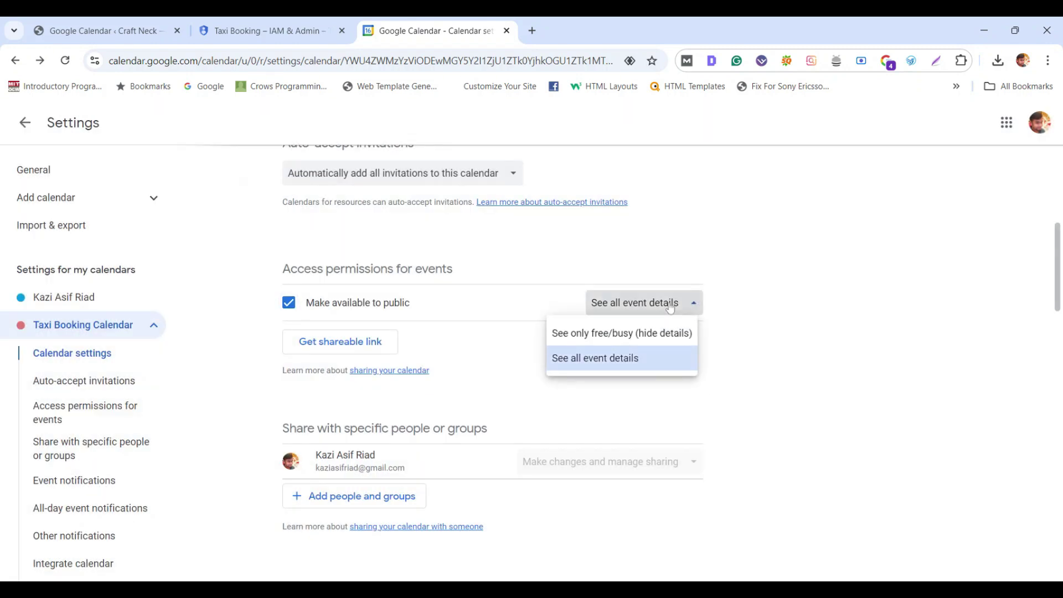
click(639, 368)
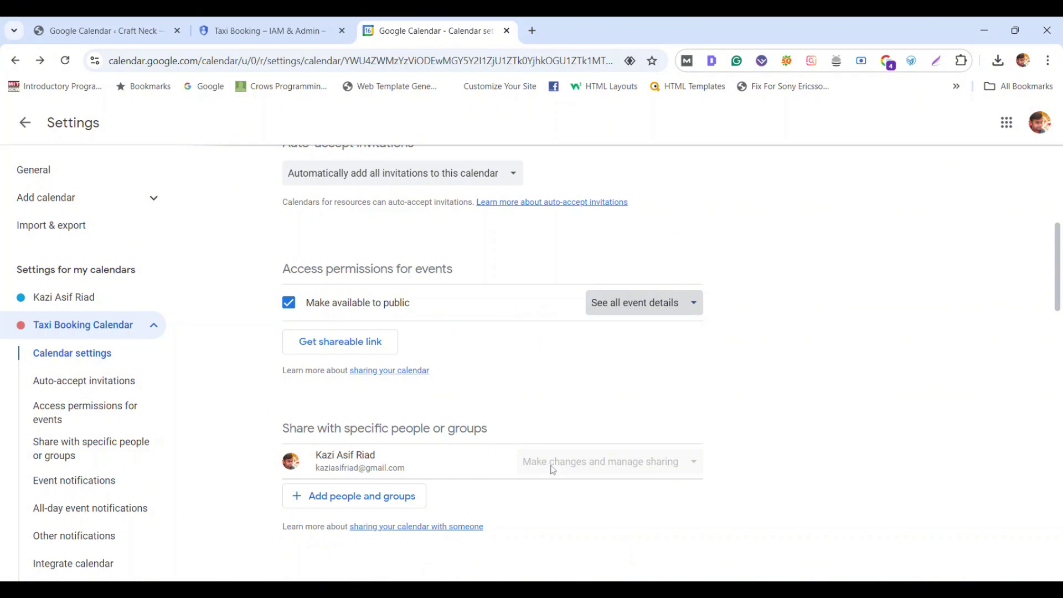
Share the Taxi Booking Calendar with the service account's e-mail address, granting the "Make changes and manage sharing" permission
click(383, 504)
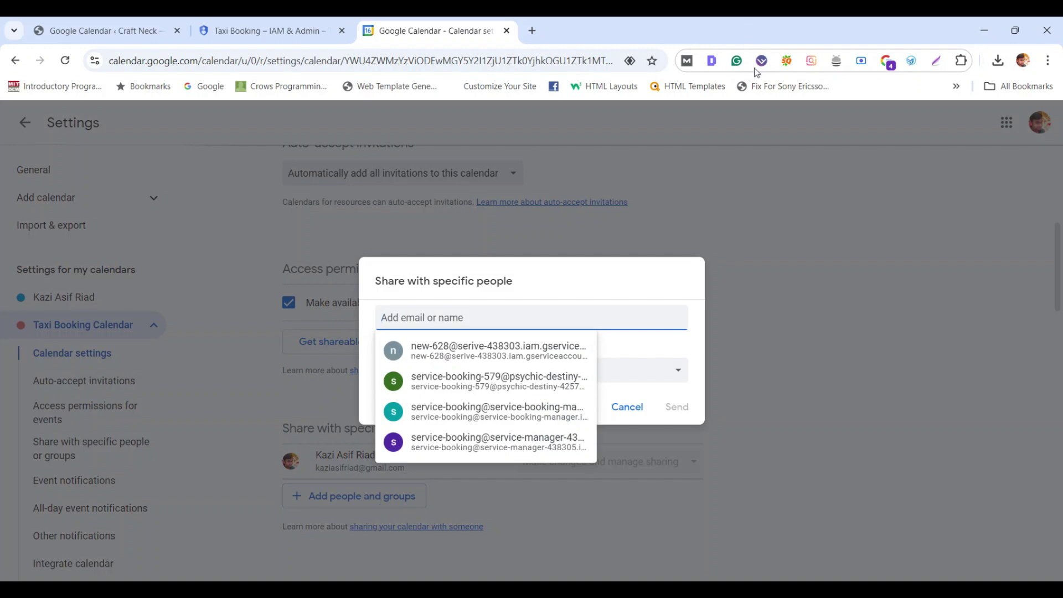
click(788, 148)
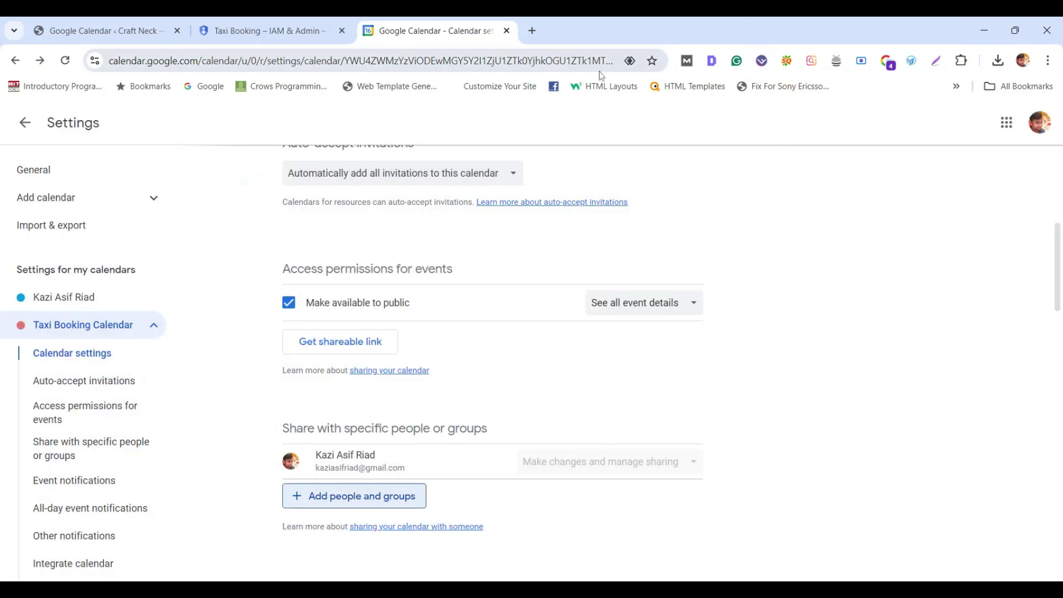
click(419, 500)
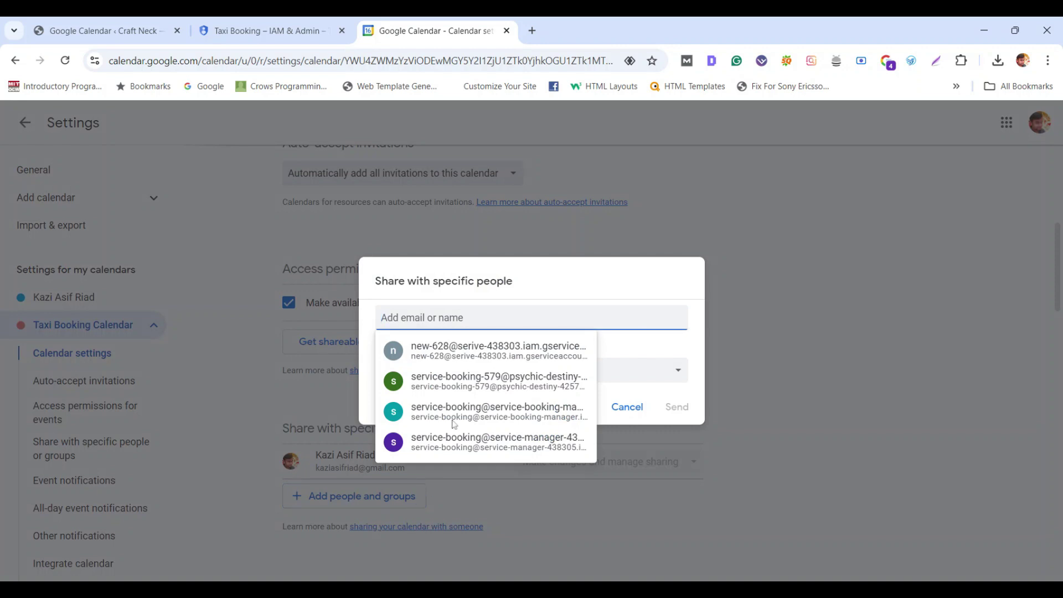
key(ctrl+v)
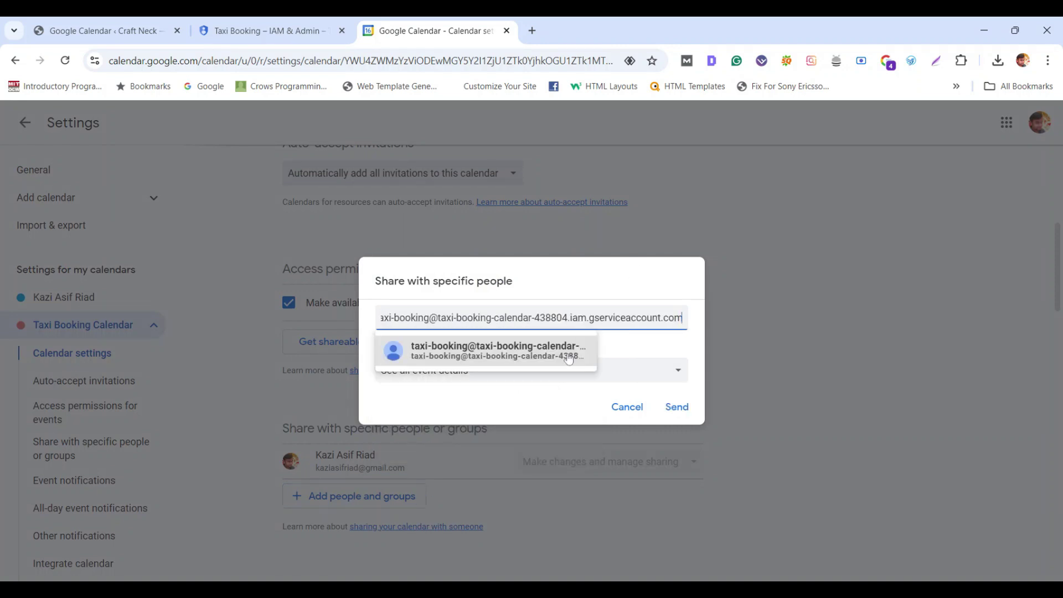
click(568, 355)
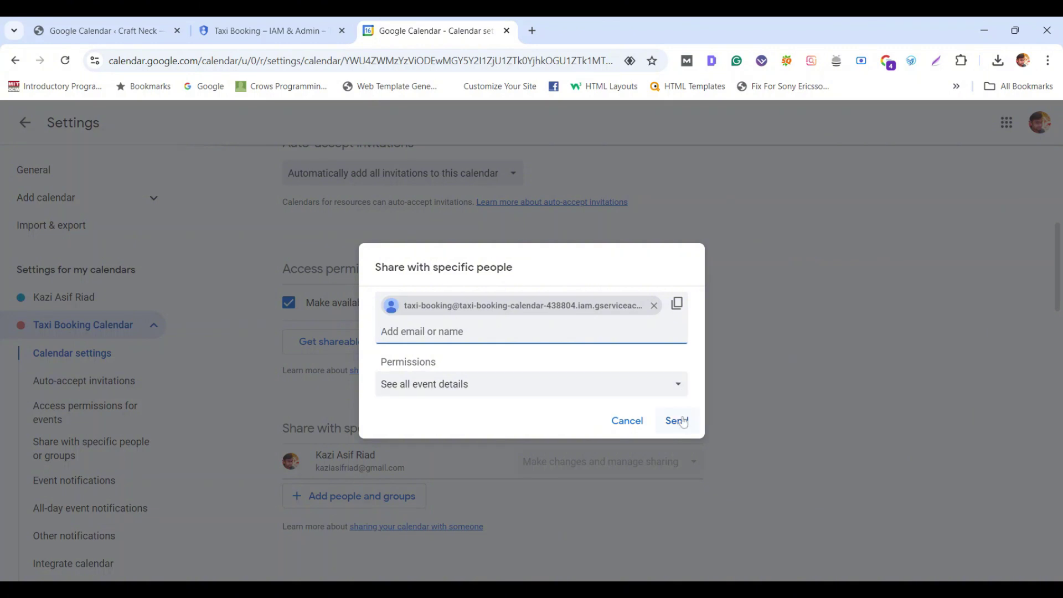
click(680, 386)
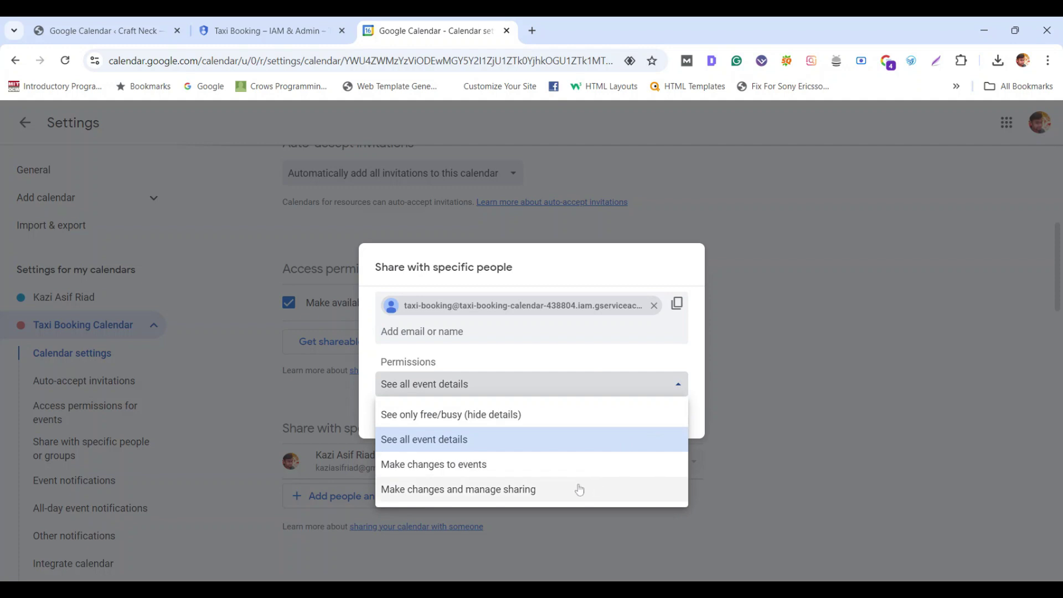
click(530, 490)
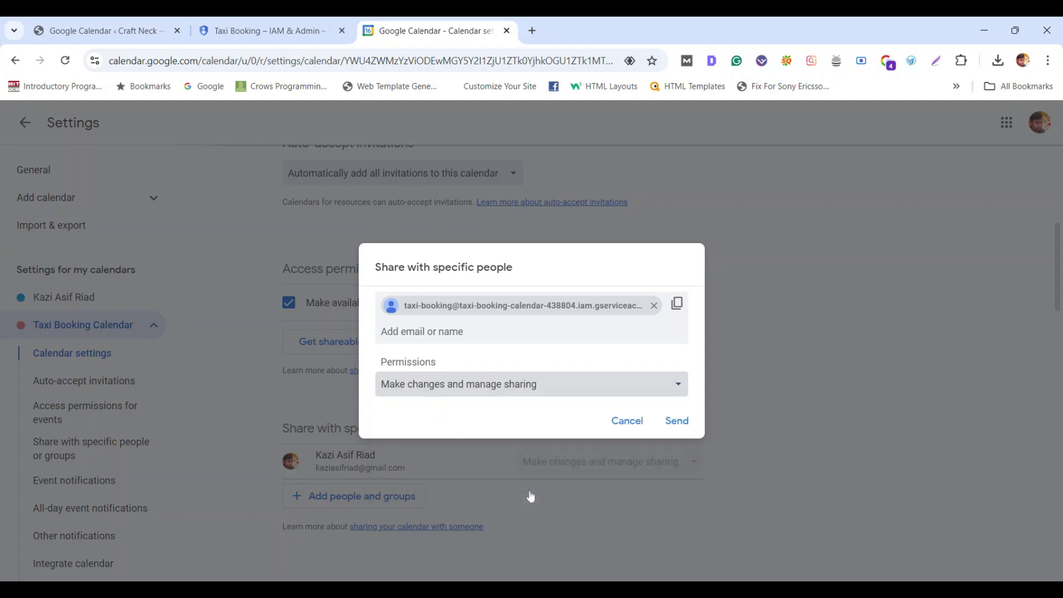
click(675, 429)
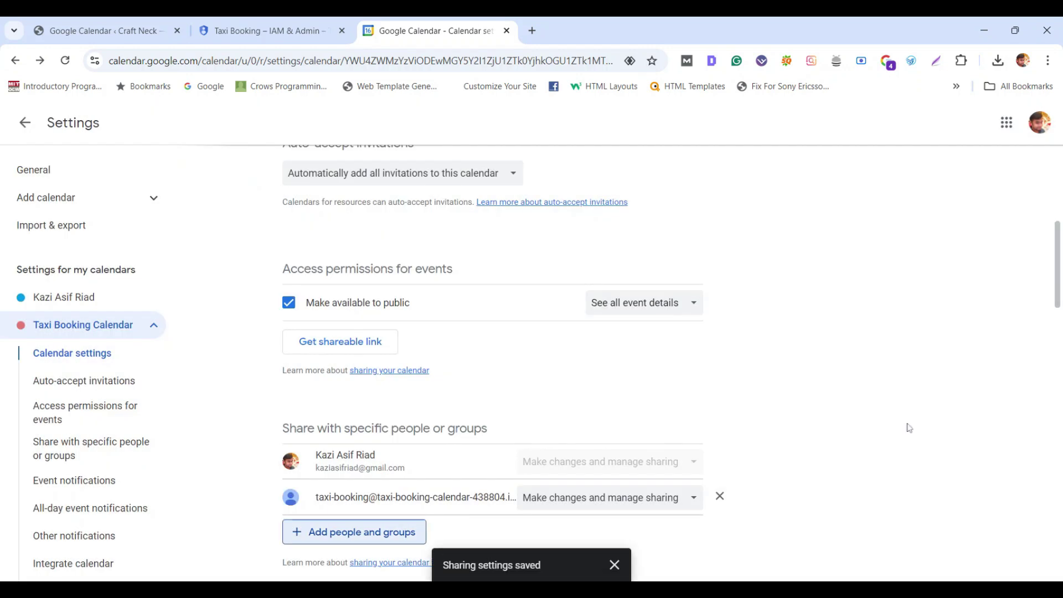
Copy the Taxi Booking Calendar's ID into the Google Calendar ID field of the WordPress Google Calendar settings and save the changes
drag(1060, 262, 1061, 459)
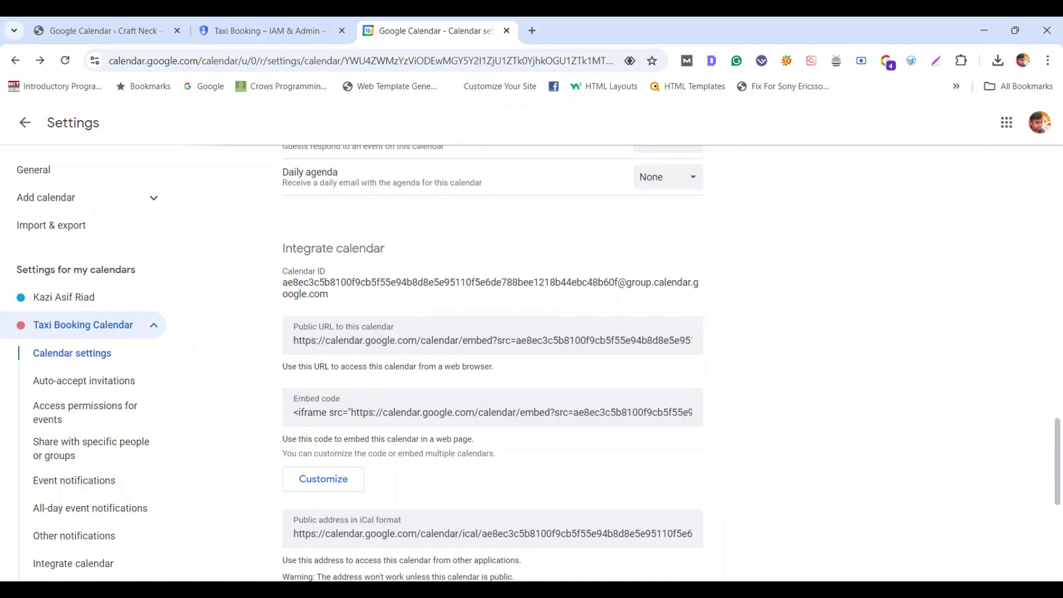
drag(283, 282, 331, 299)
key(ctrl+c)
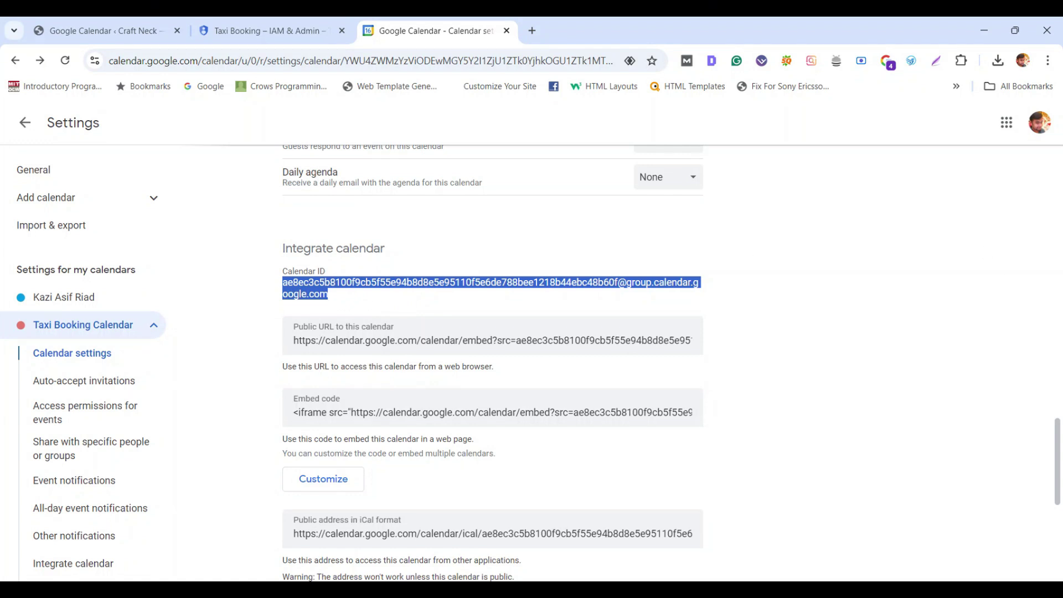
click(127, 23)
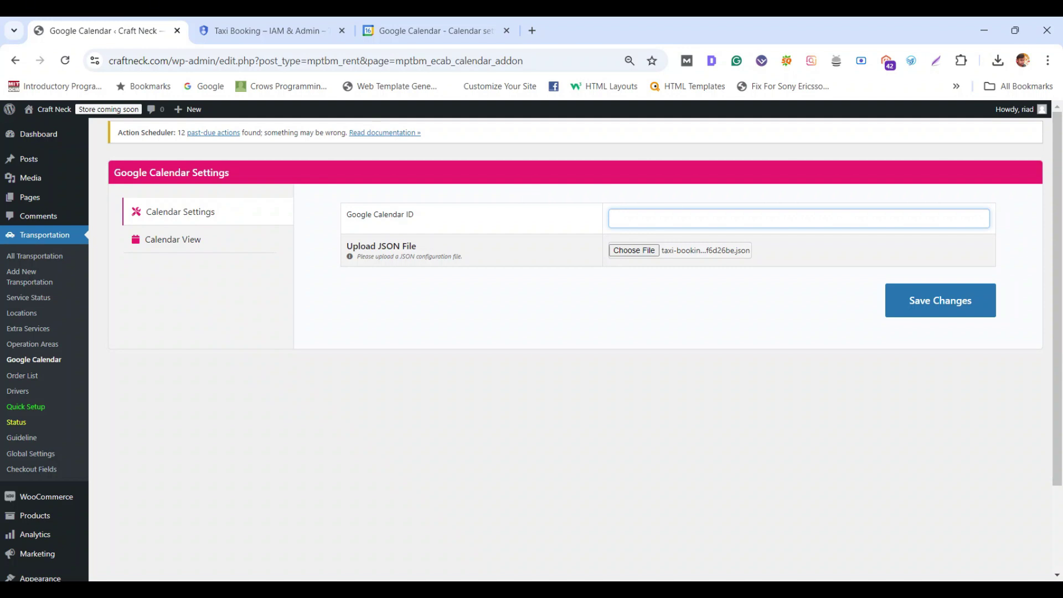
key(ctrl+v)
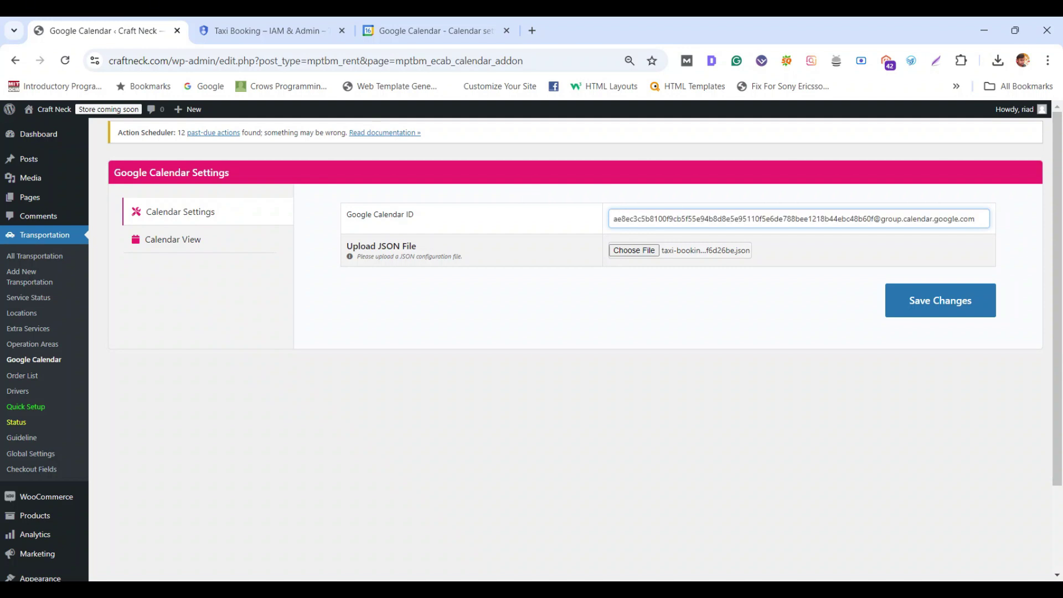
click(929, 306)
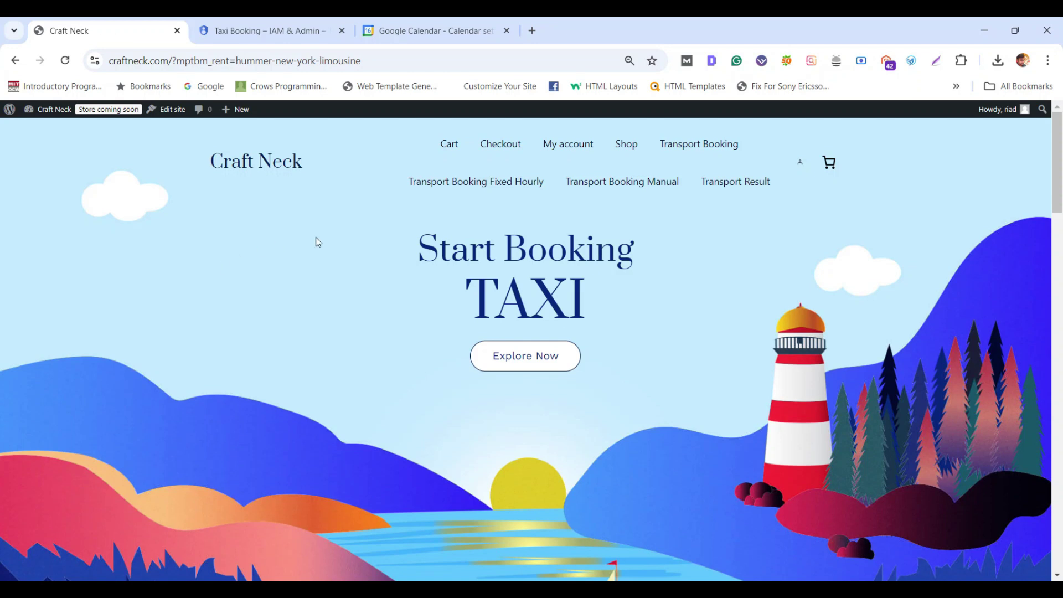
Open the site's Transport Booking page and set the pickup to 19 October 2024 at 12:30 pm
click(445, 183)
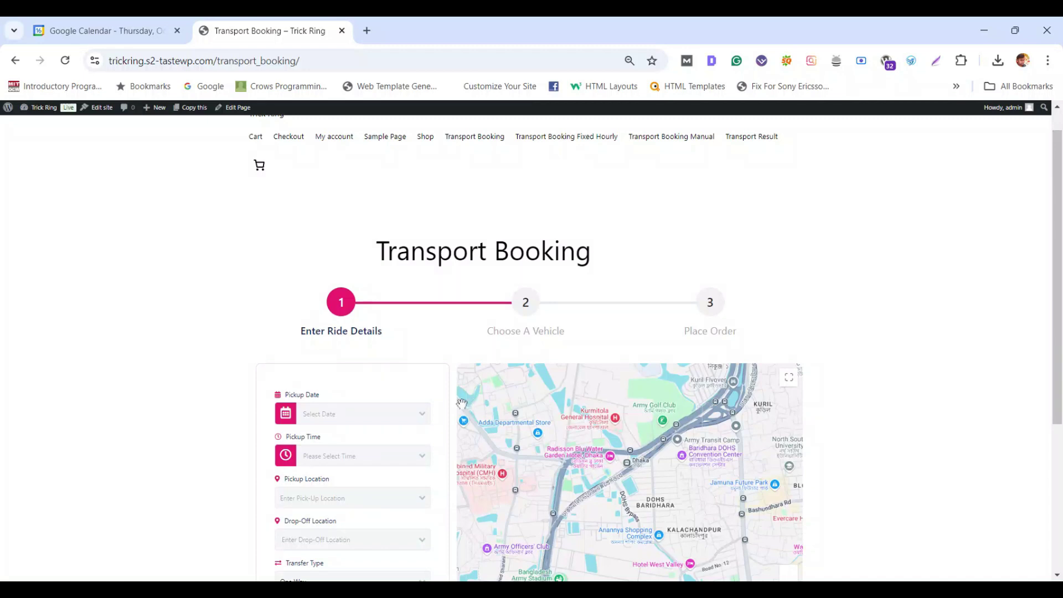
click(360, 413)
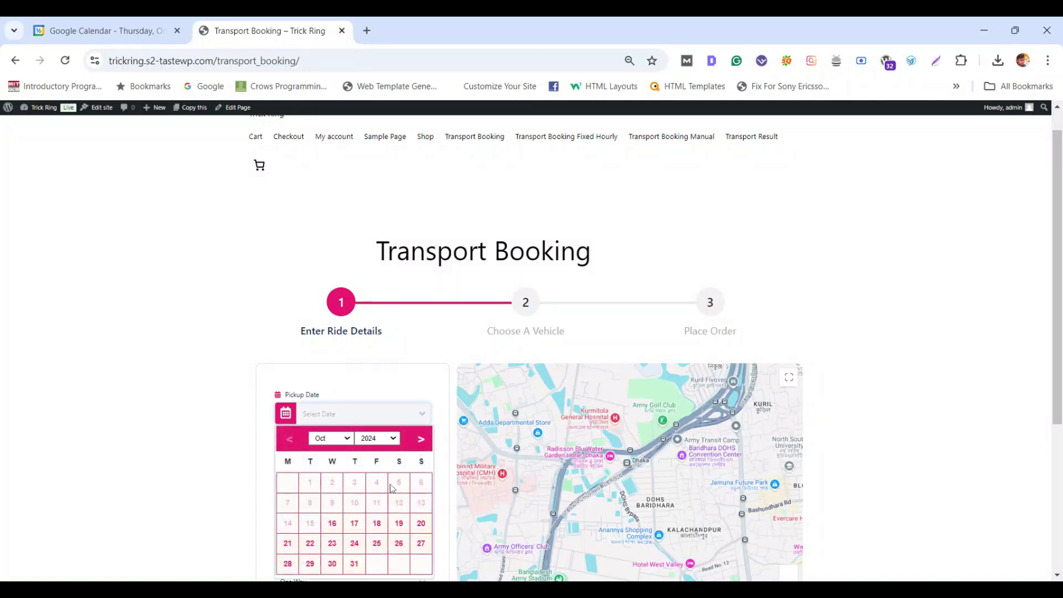
click(399, 524)
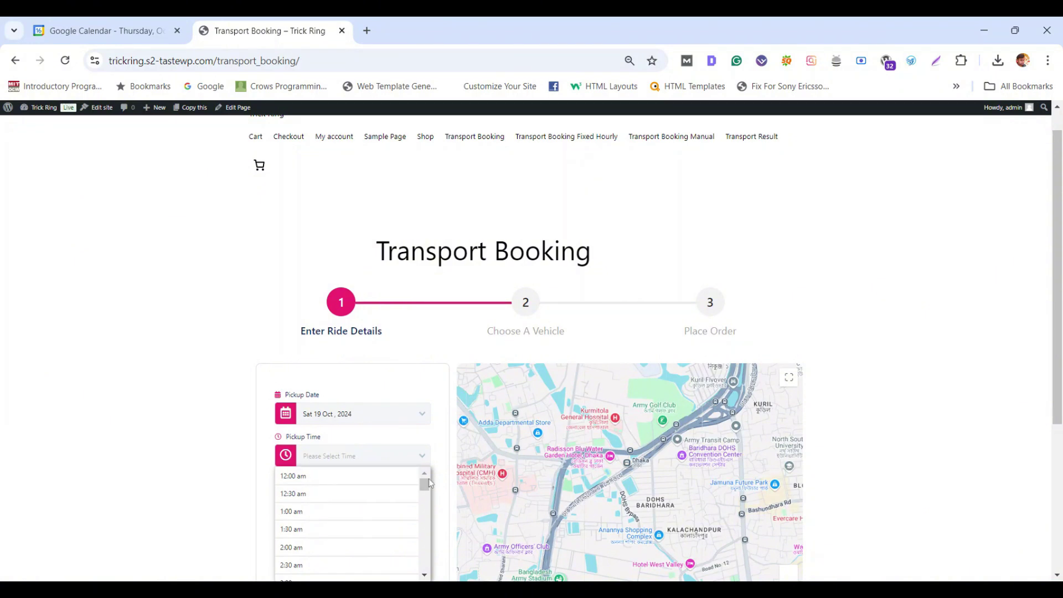
drag(424, 484, 424, 521)
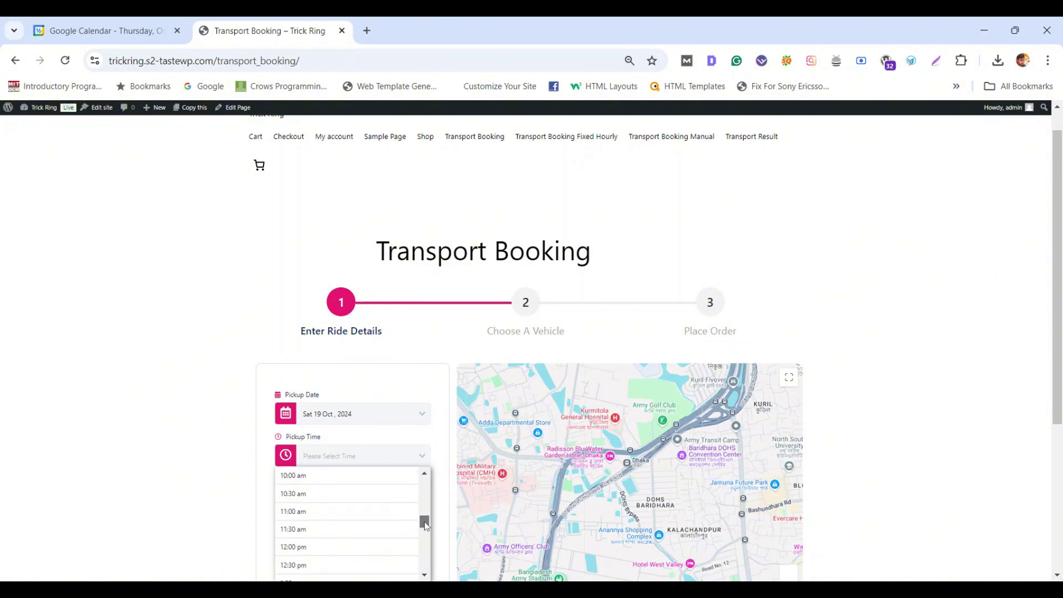
click(325, 565)
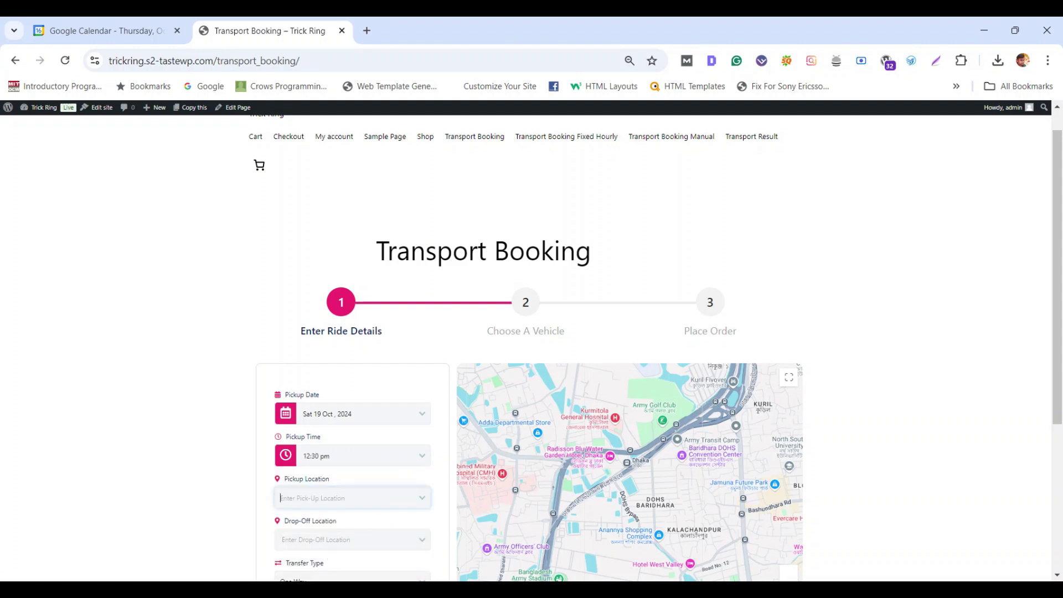
Set the pickup location to Mirpur-1, Dhaka, Bangladesh and the drop-off location to Dhanmondi 32 Road Bridge
text(Mirpr)
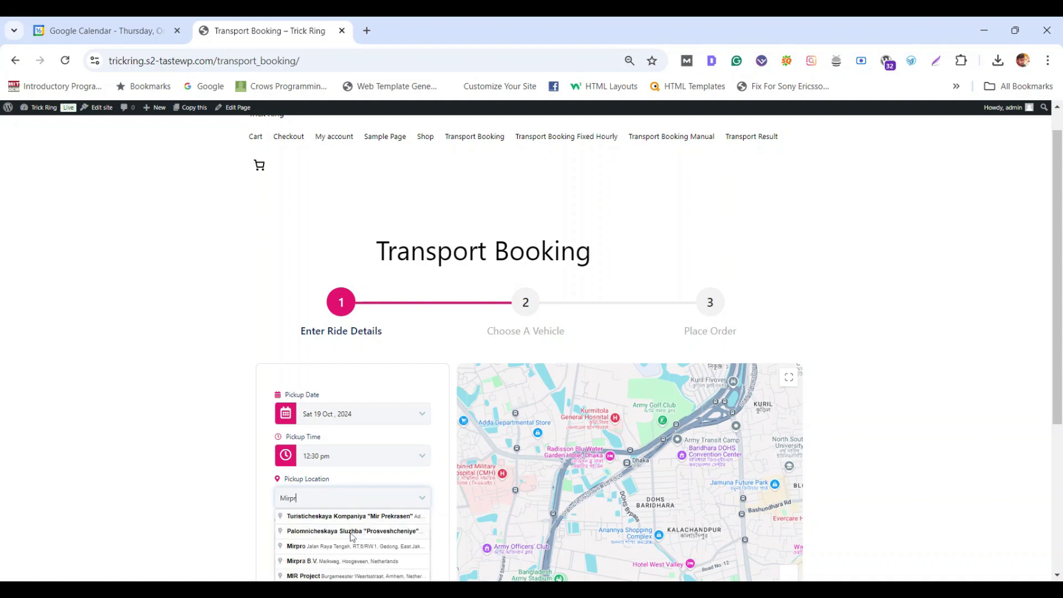
key(BackSpace)
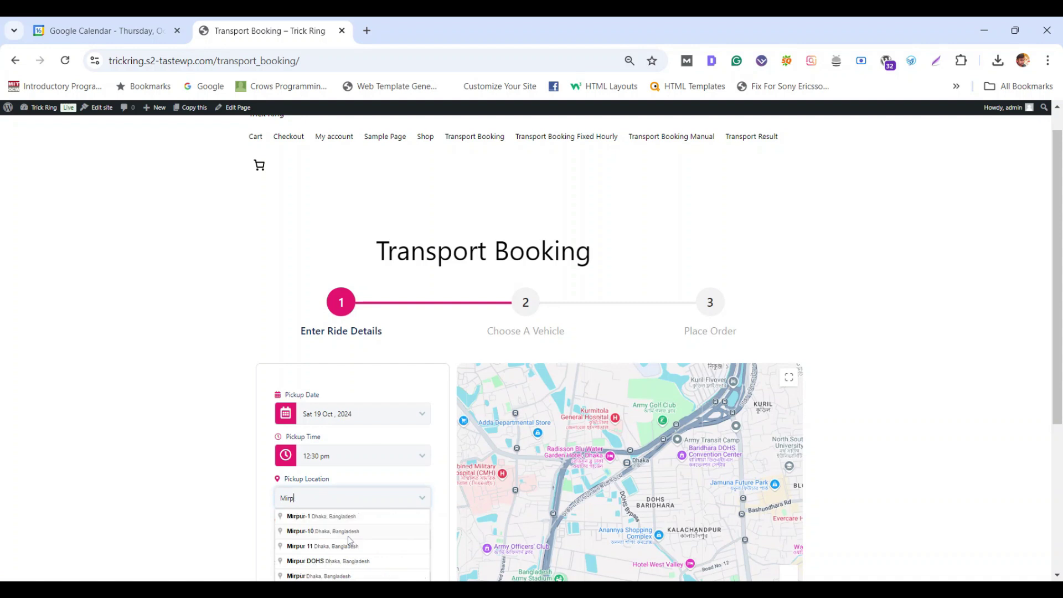
text(ur)
click(343, 517)
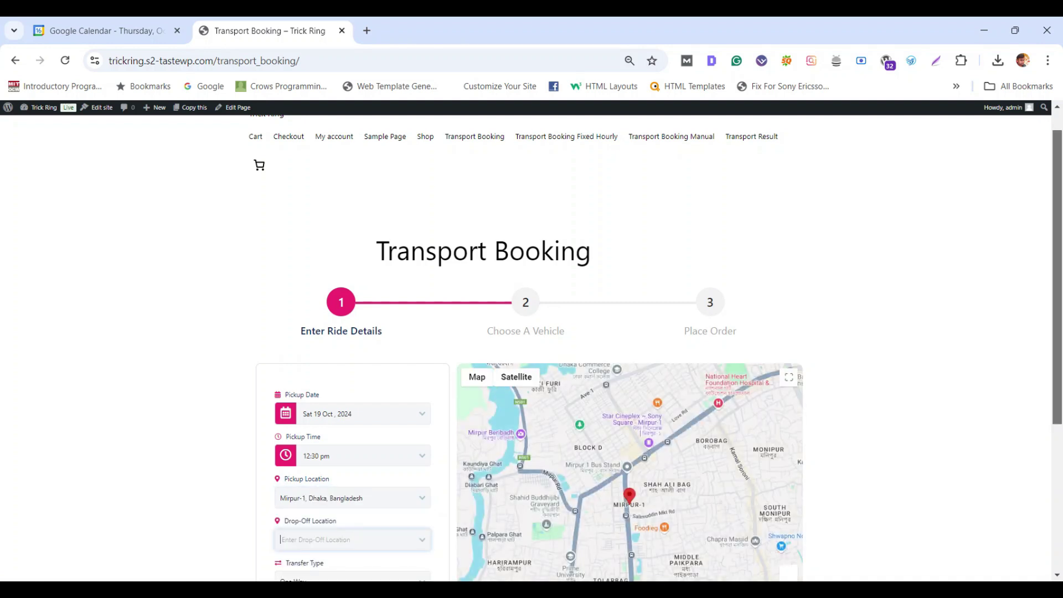
scroll(886, 421, down, 2)
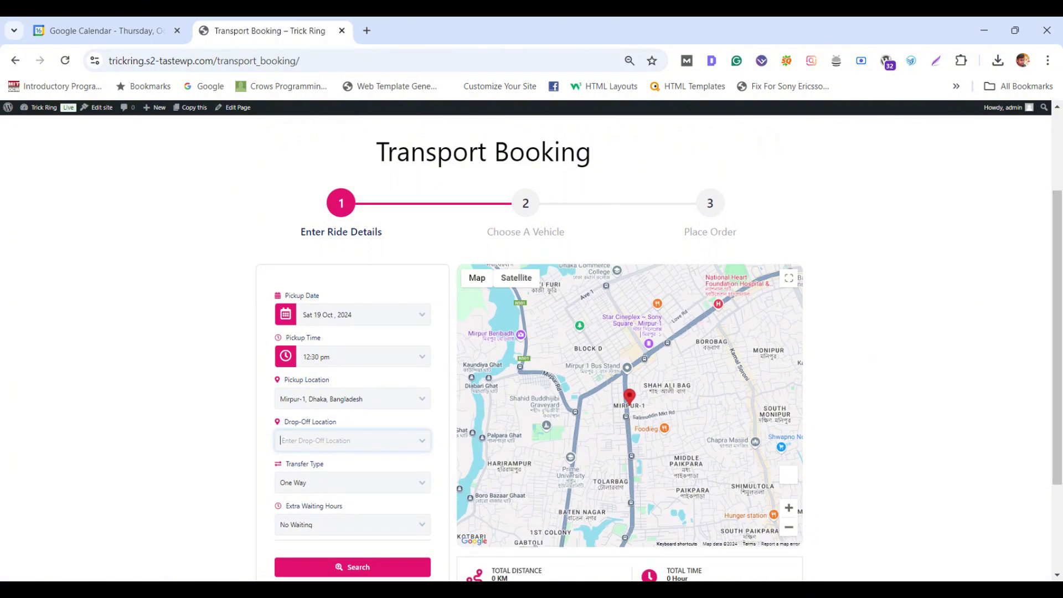
text(Dhan)
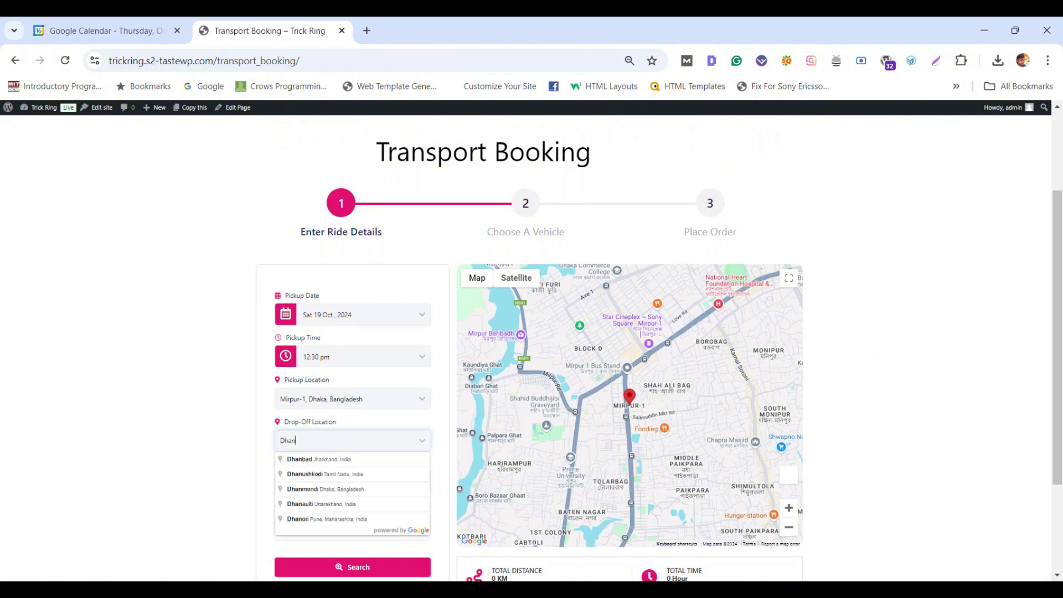
text(mondi)
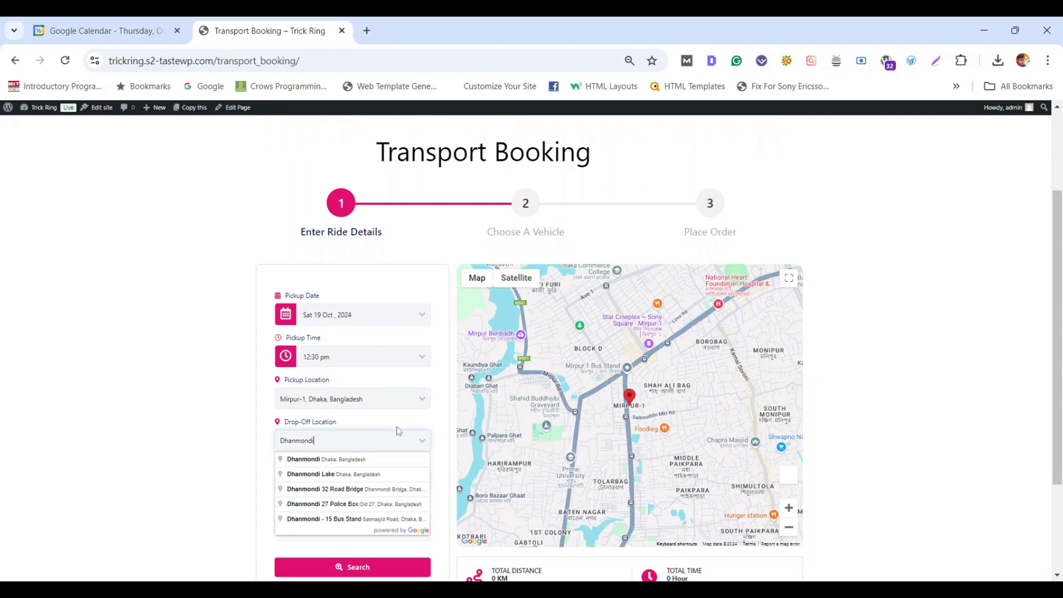
click(372, 489)
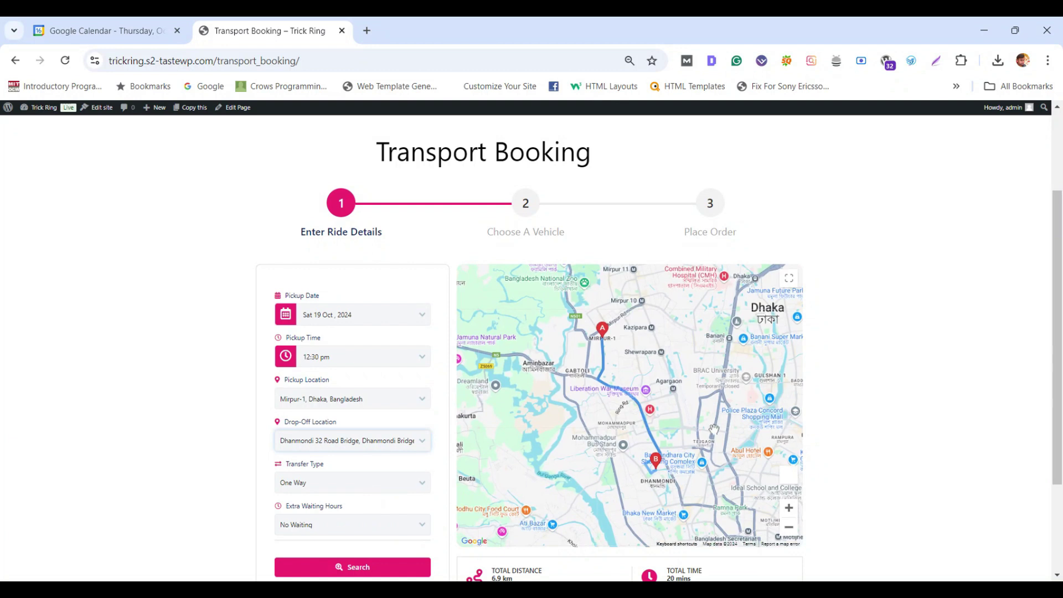
Search for vehicles for the ride, then select the Fiat Panda and place the order with cash on delivery
scroll(659, 347, down, 1)
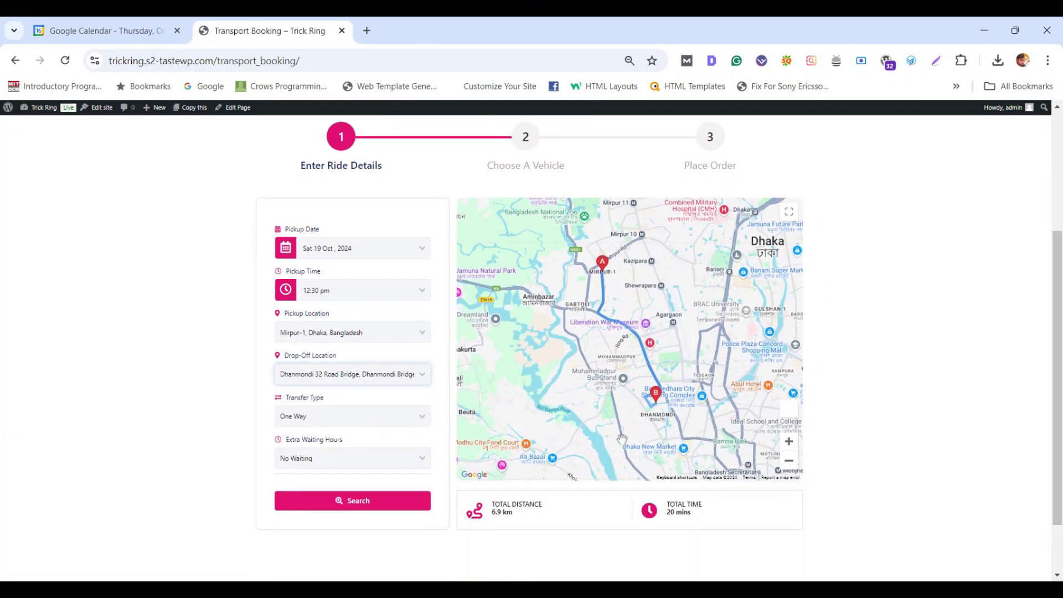
click(378, 505)
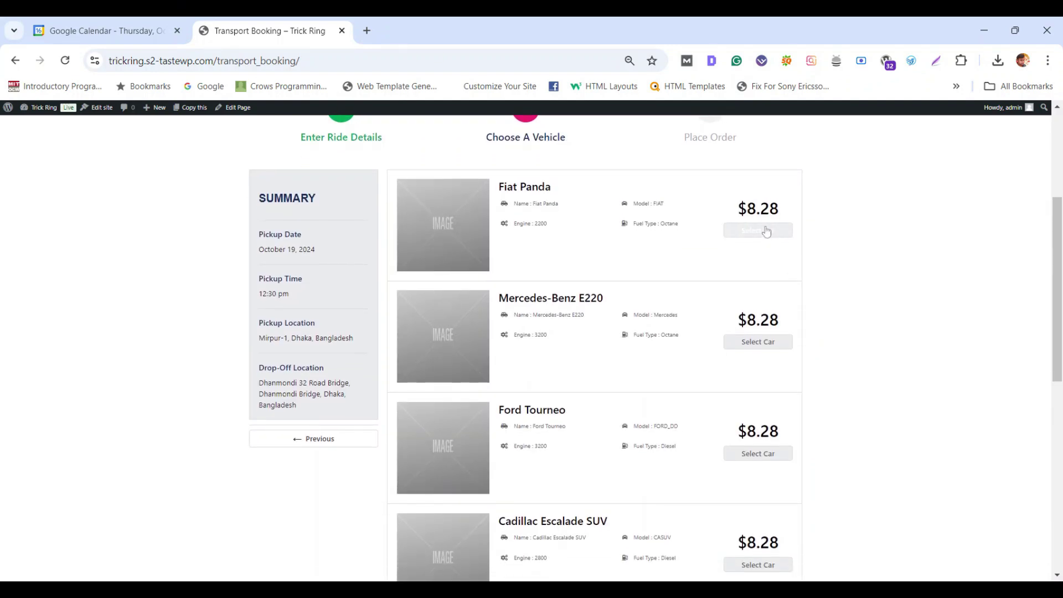
click(767, 231)
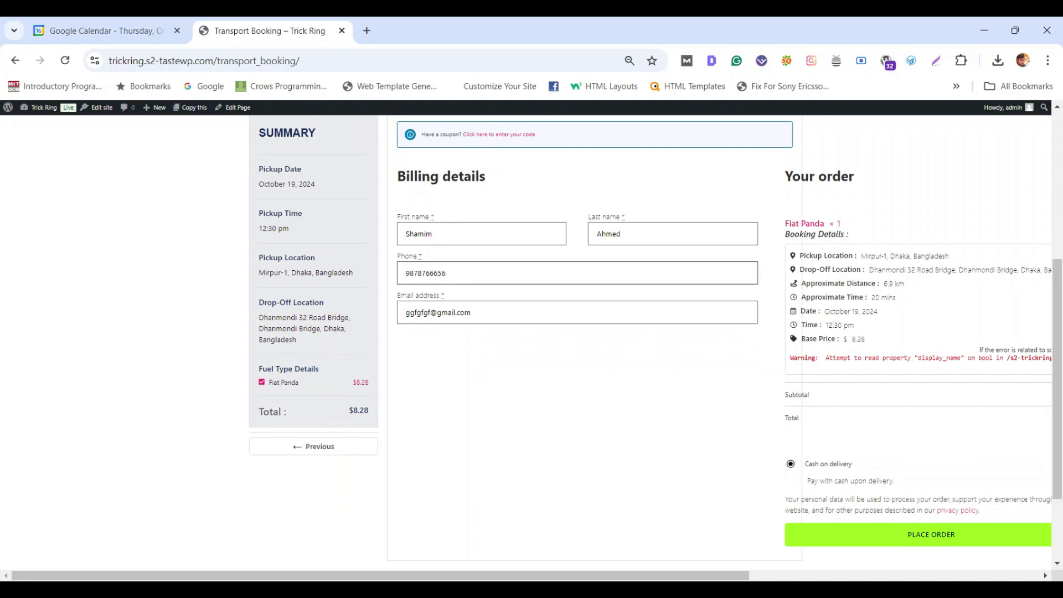
click(924, 540)
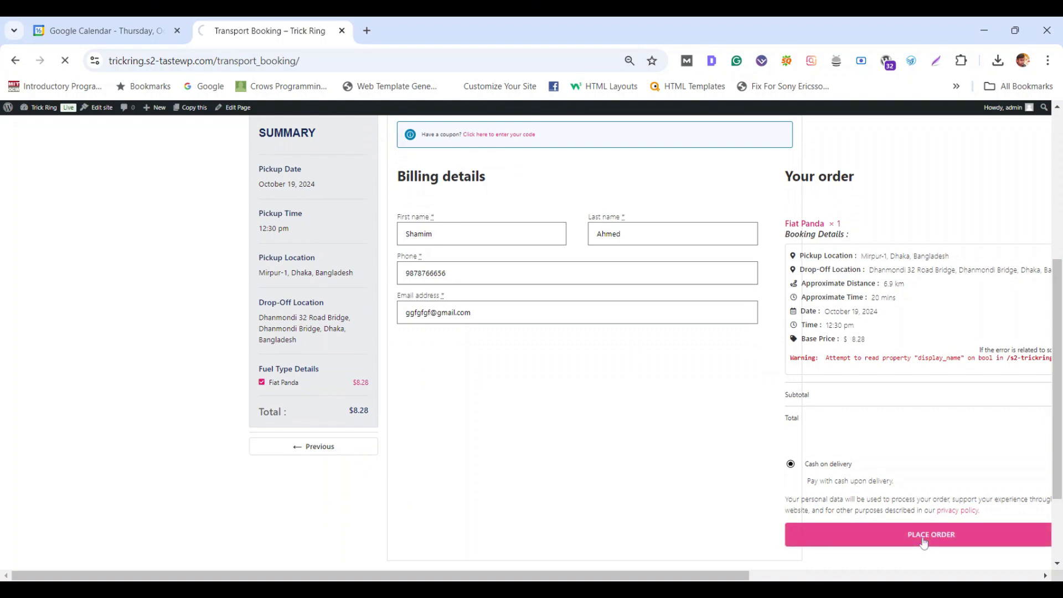